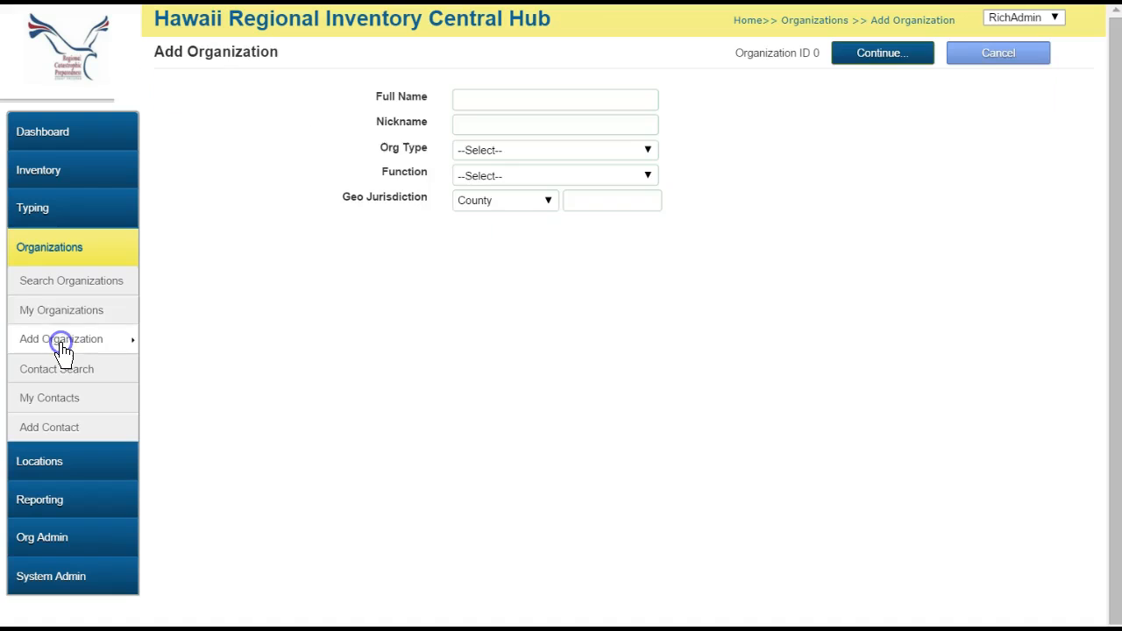
Create Honolulu Dept of Emergency Management, nickname Honolulu DEM: County, Emergency Management, Honolulu jurisdiction.
left_click(486, 100)
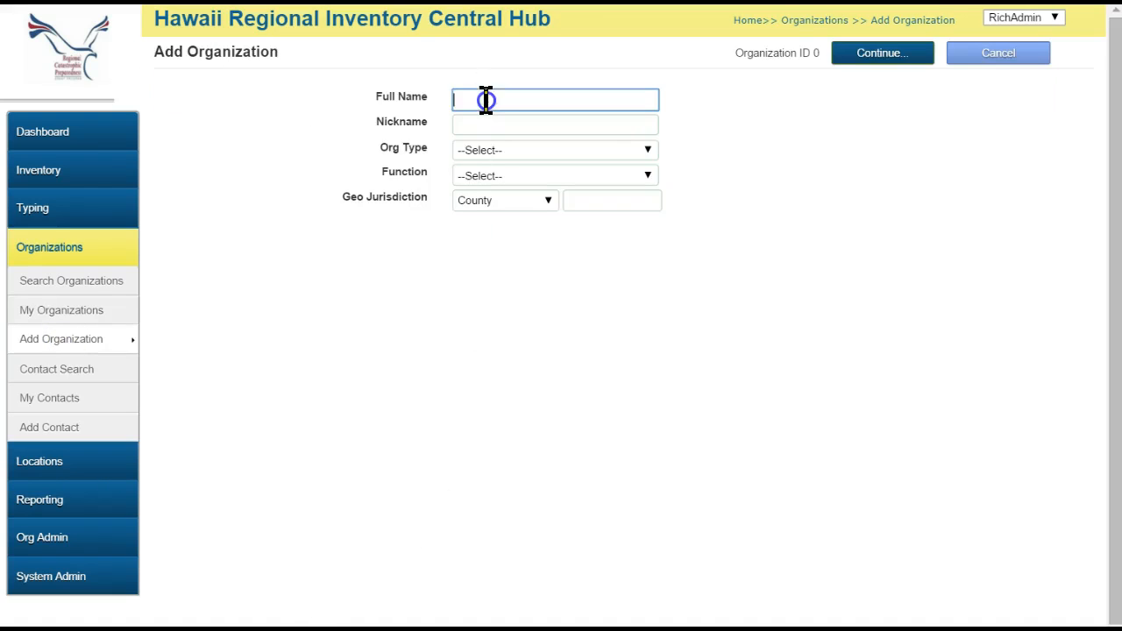
type("Honolulu Dept of Emergency Management")
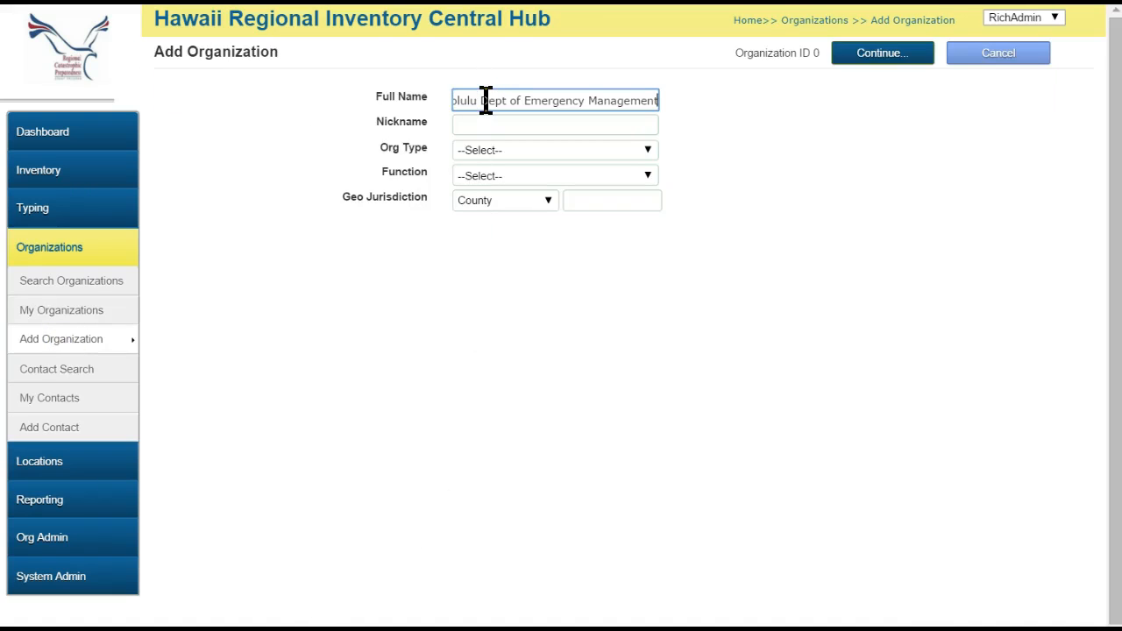
left_click(501, 124)
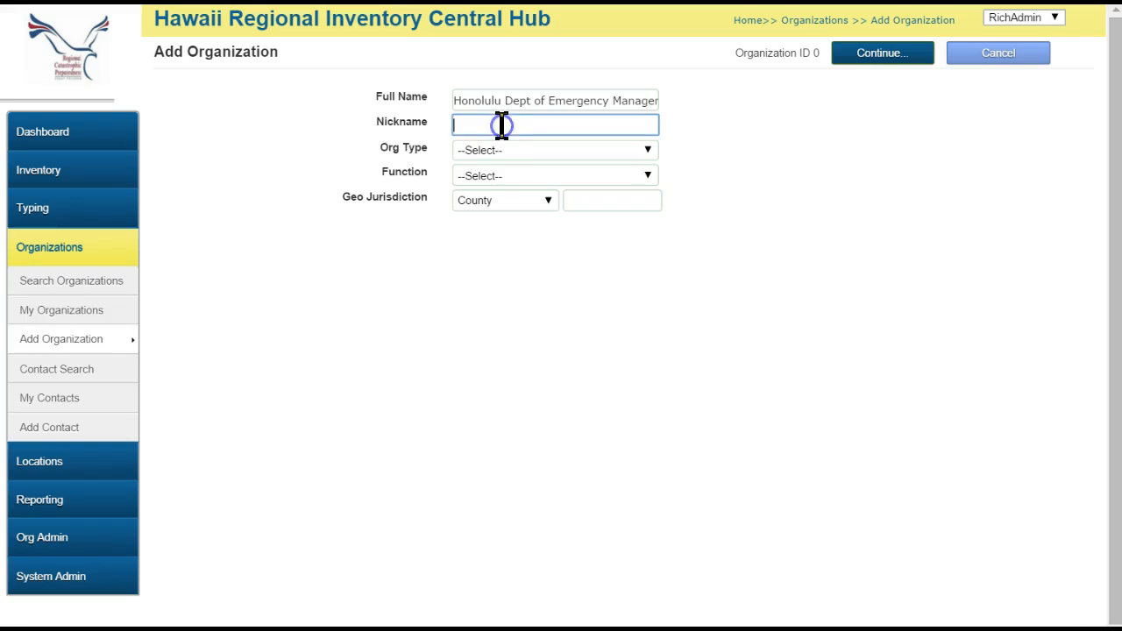
type("Honolulu DEM")
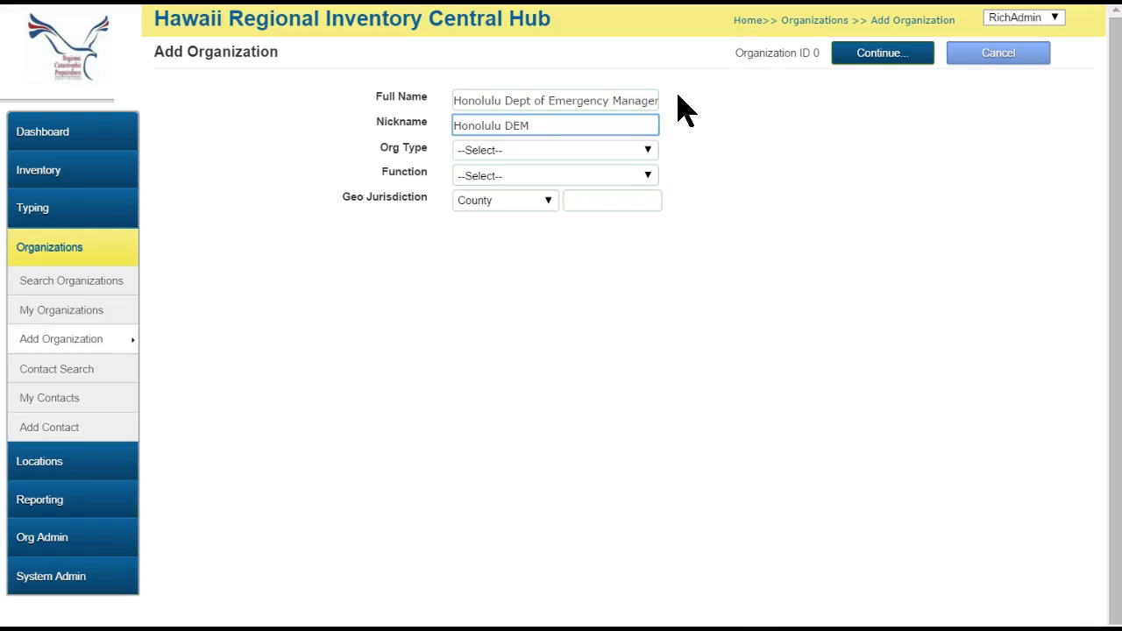
left_click(639, 153)
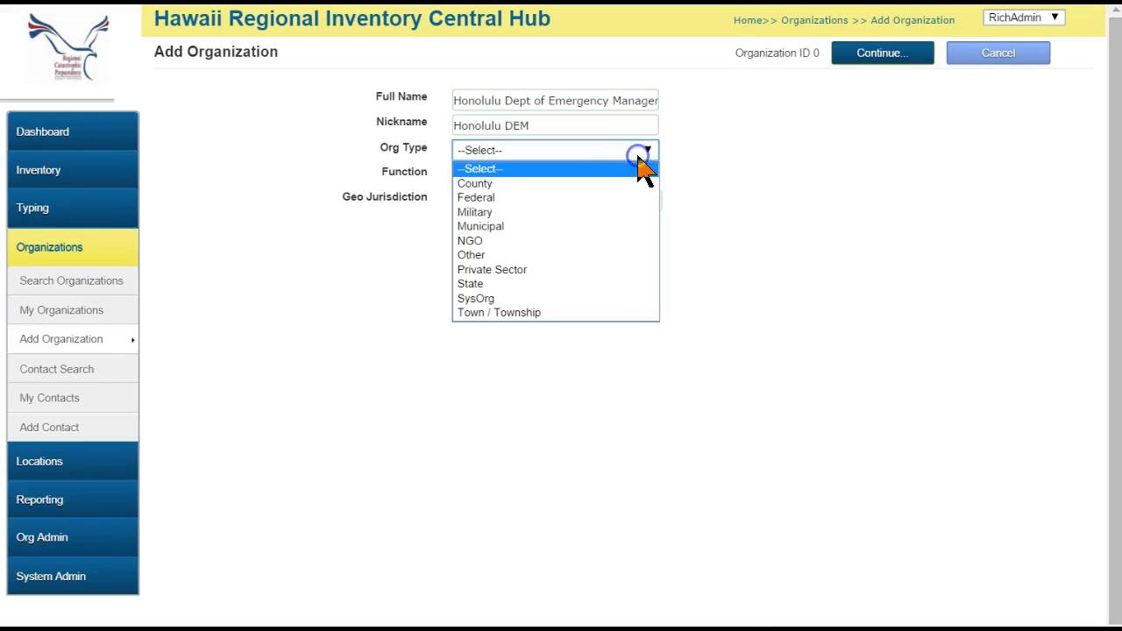
left_click(516, 185)
left_click(538, 174)
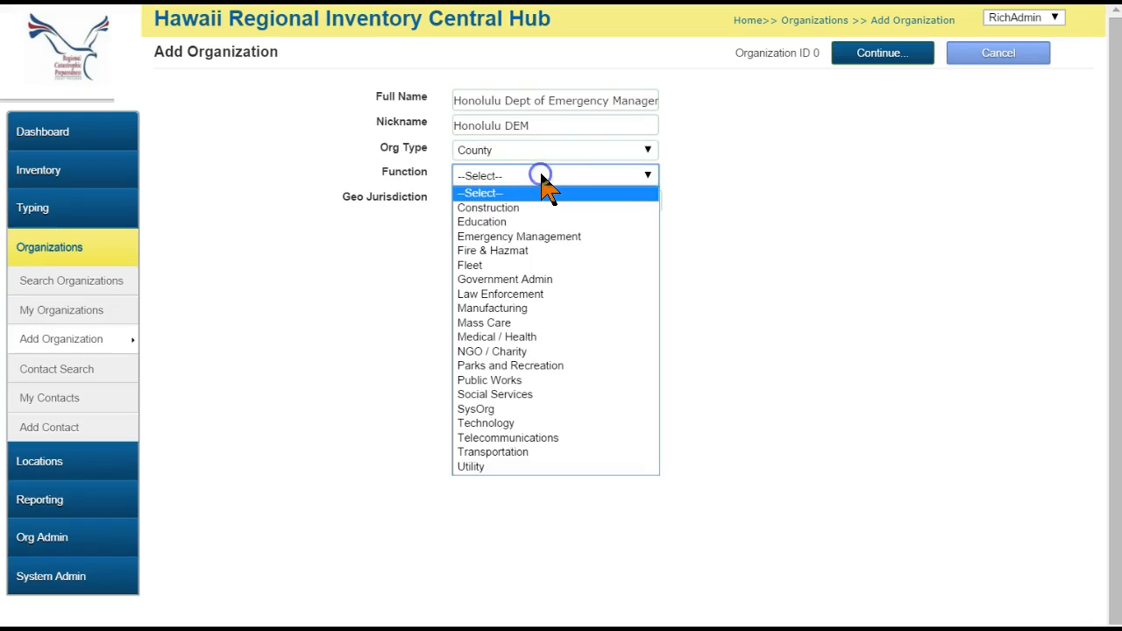
left_click(533, 237)
left_click(610, 205)
type("Honolulu")
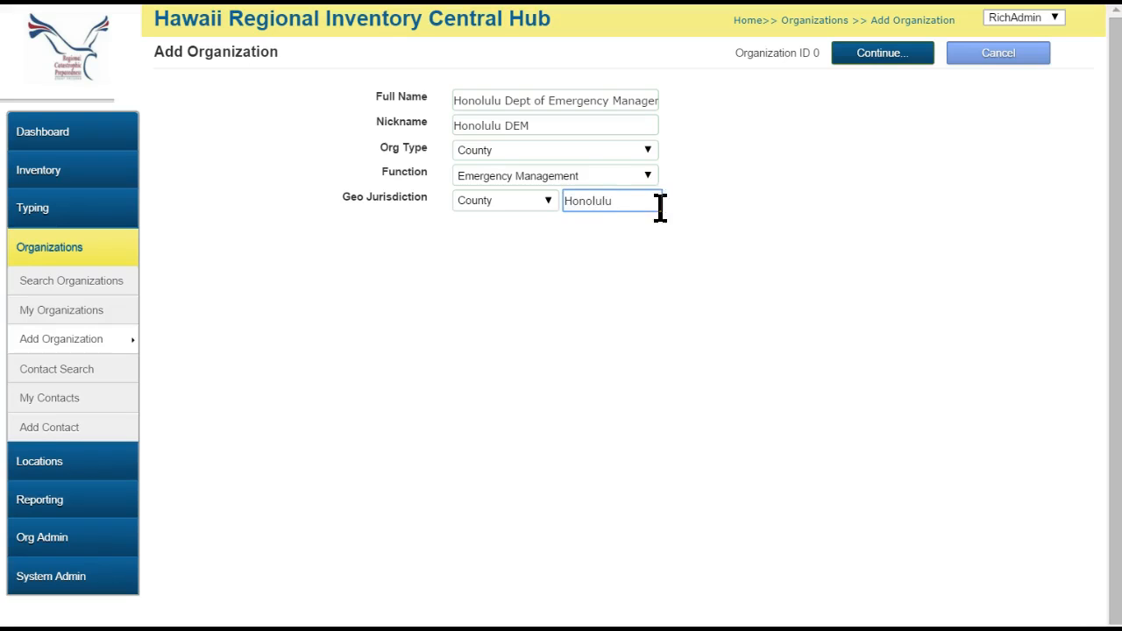
left_click(930, 58)
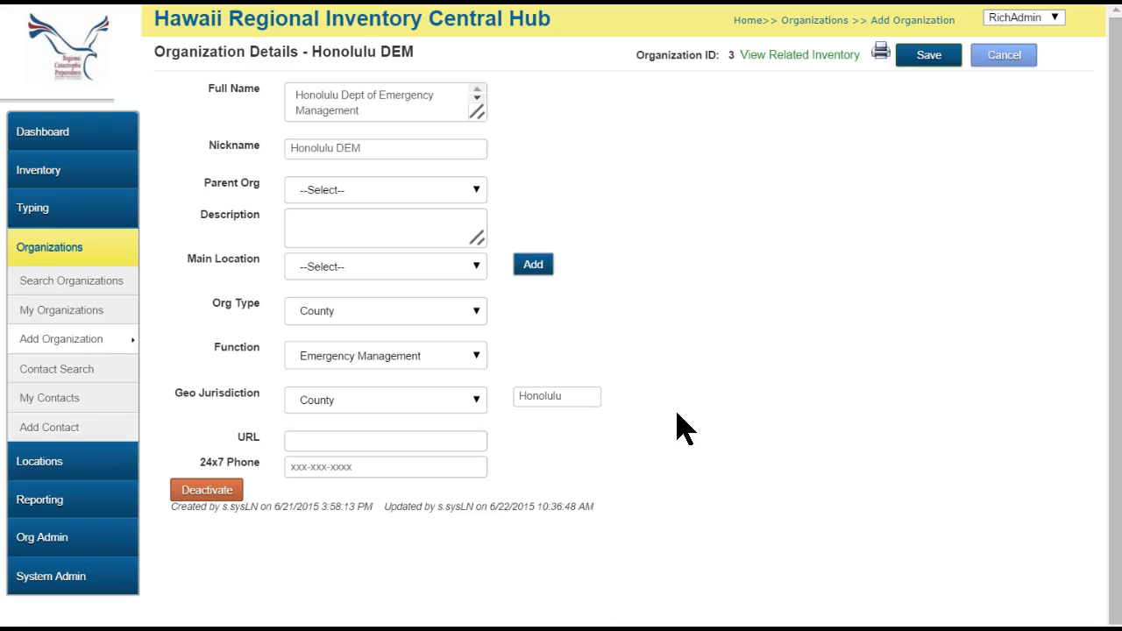
Set RICH System Administration Hawaii as parent organization, leaving Main Location unselected.
left_click(477, 191)
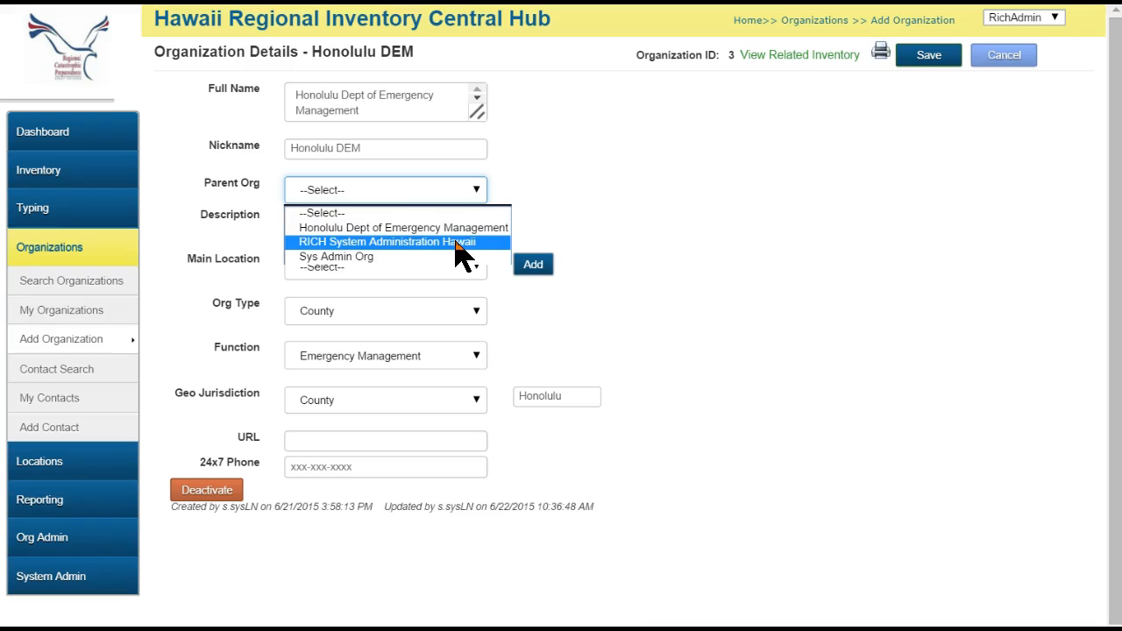
left_click(458, 244)
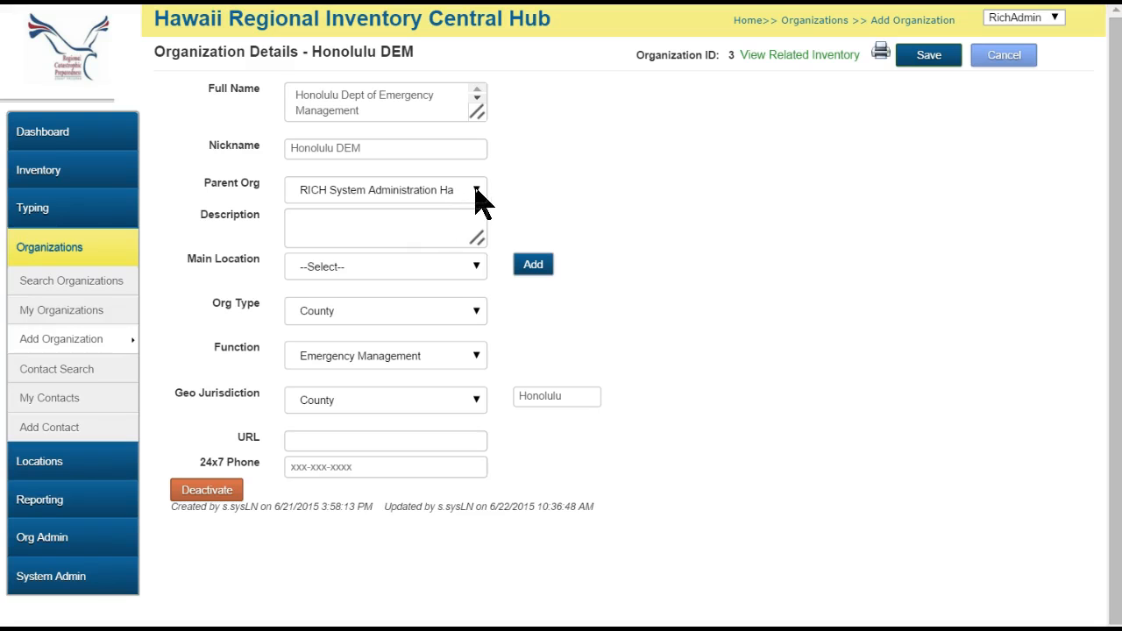
left_click(475, 191)
left_click(476, 189)
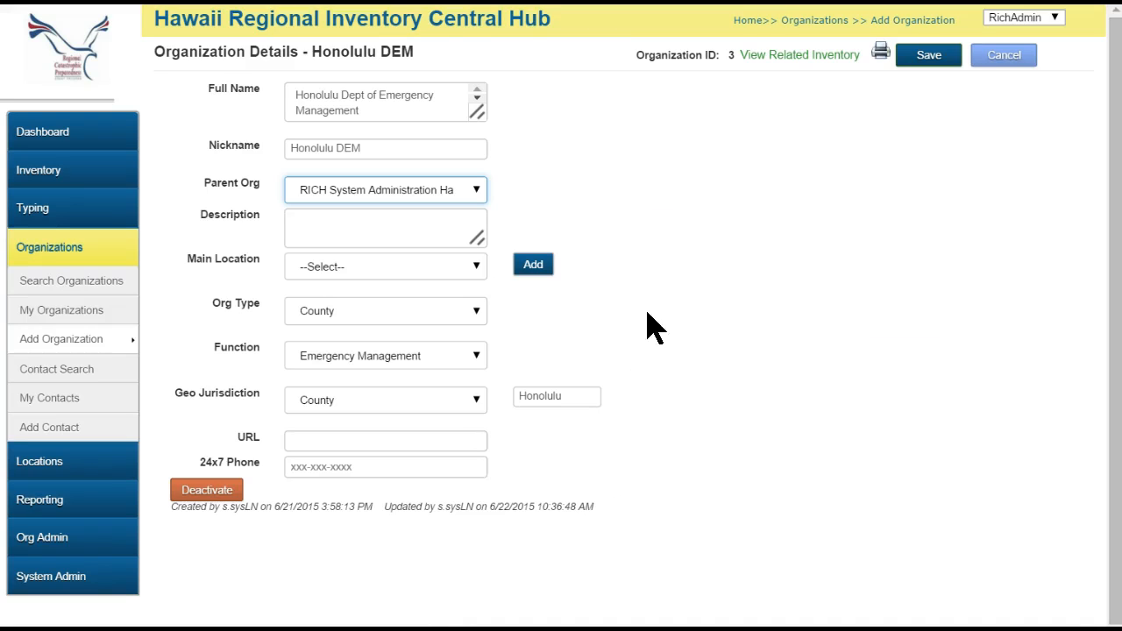
left_click(481, 268)
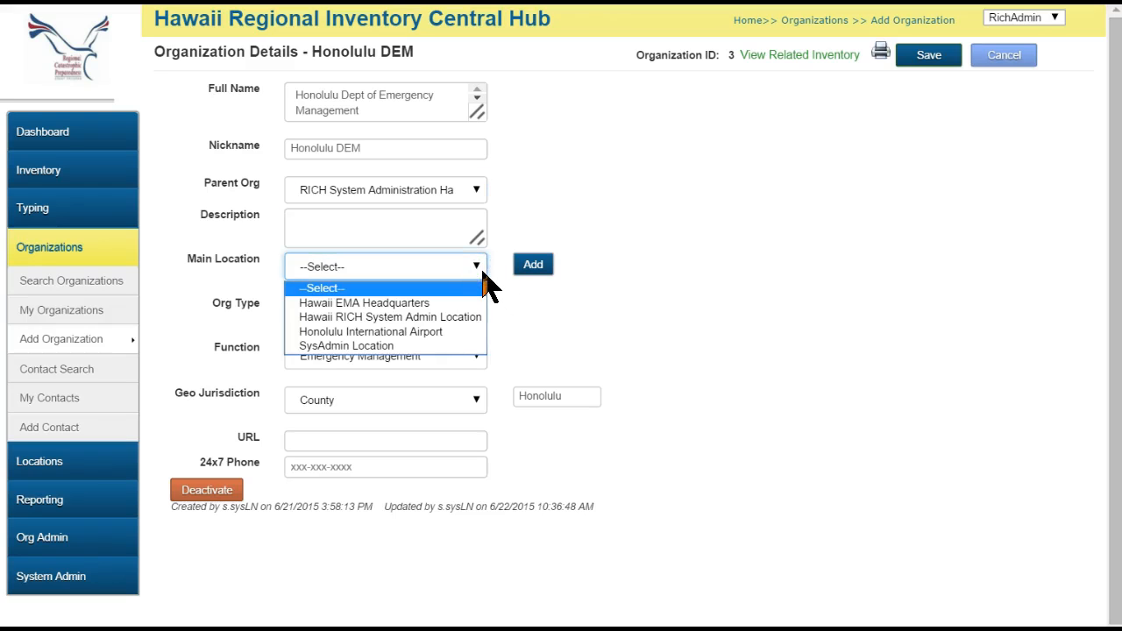
left_click(482, 272)
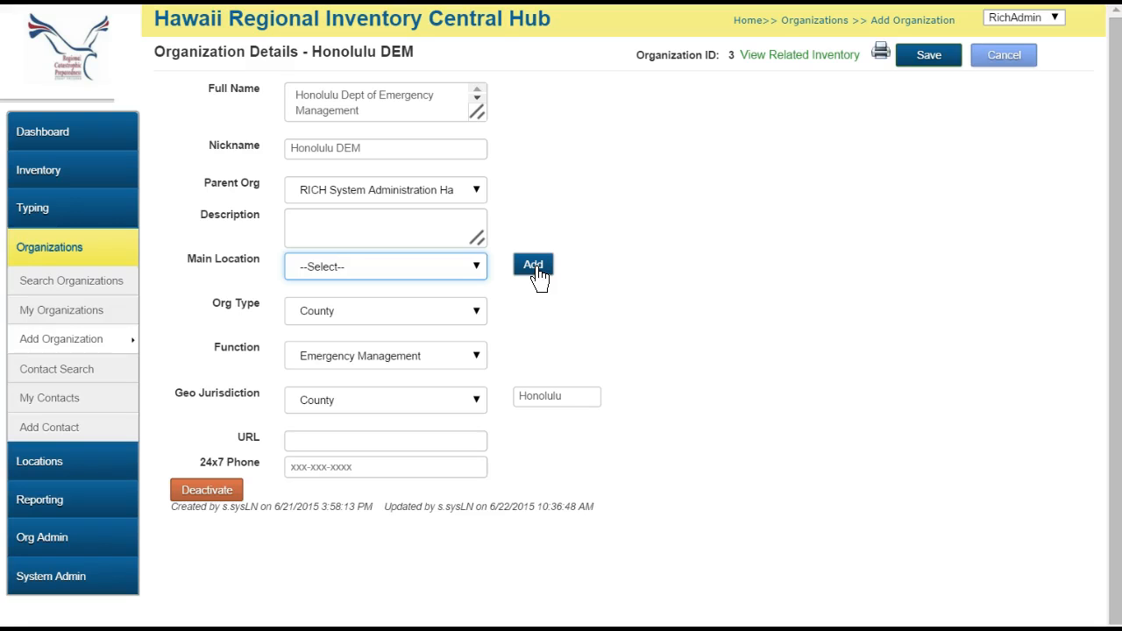
Start a new Org Main Address location named Fasi Municipal Building.
left_click(535, 266)
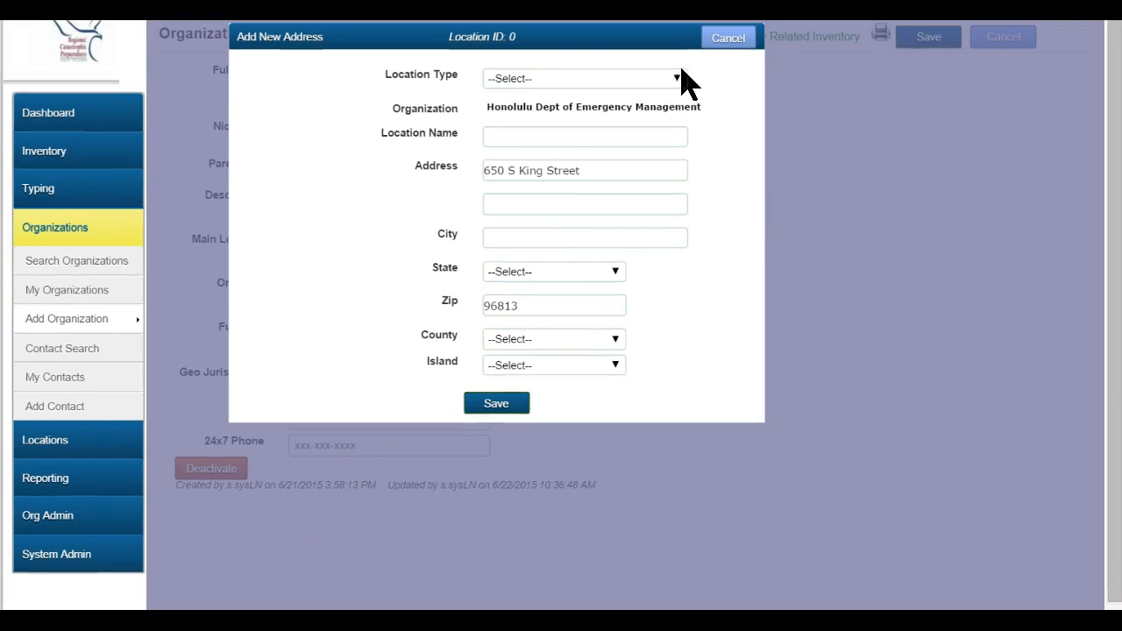
left_click(674, 96)
scroll(586, 303, "down", 5)
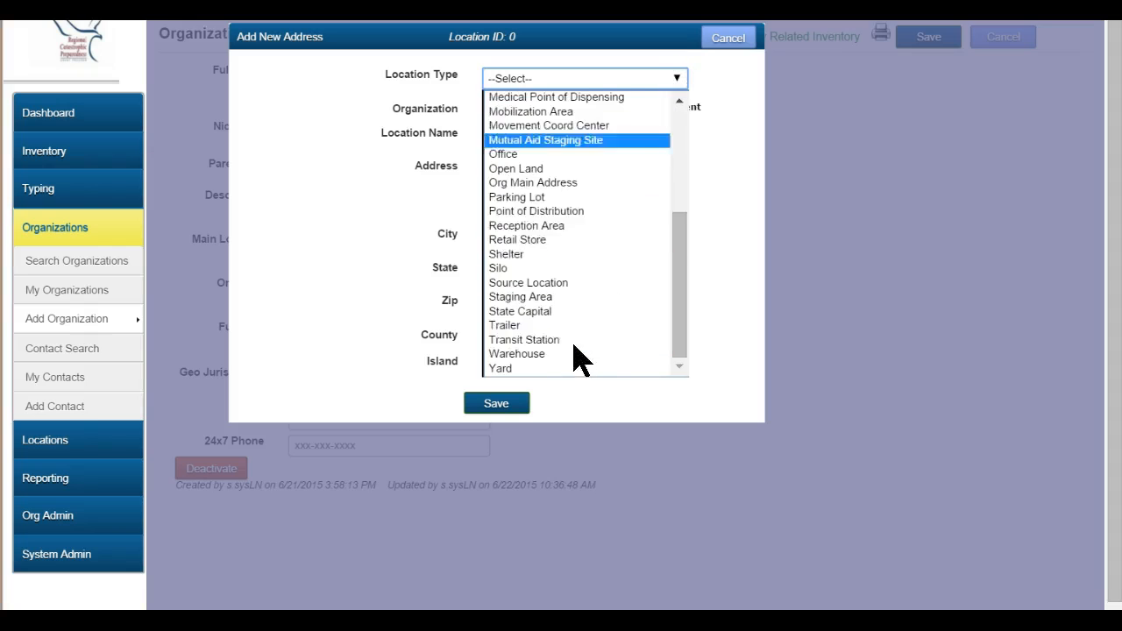
left_click(543, 191)
left_click(631, 131)
type("Fasi Municipal Building")
Fill in city Honolulu, state HI, Honolulu county and island Oahu, then save the address.
left_click(594, 235)
type("Honolulu")
key("Tab")
type("hi")
key("Tab")
key("Tab")
type("ho")
key("Tab")
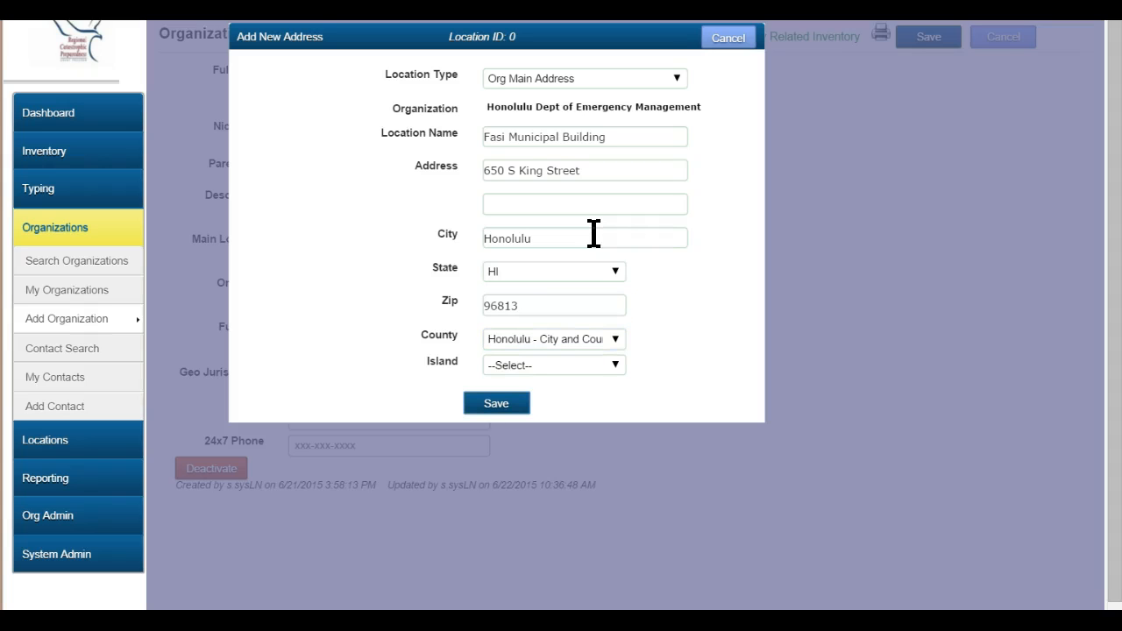
left_click(542, 365)
left_click(498, 496)
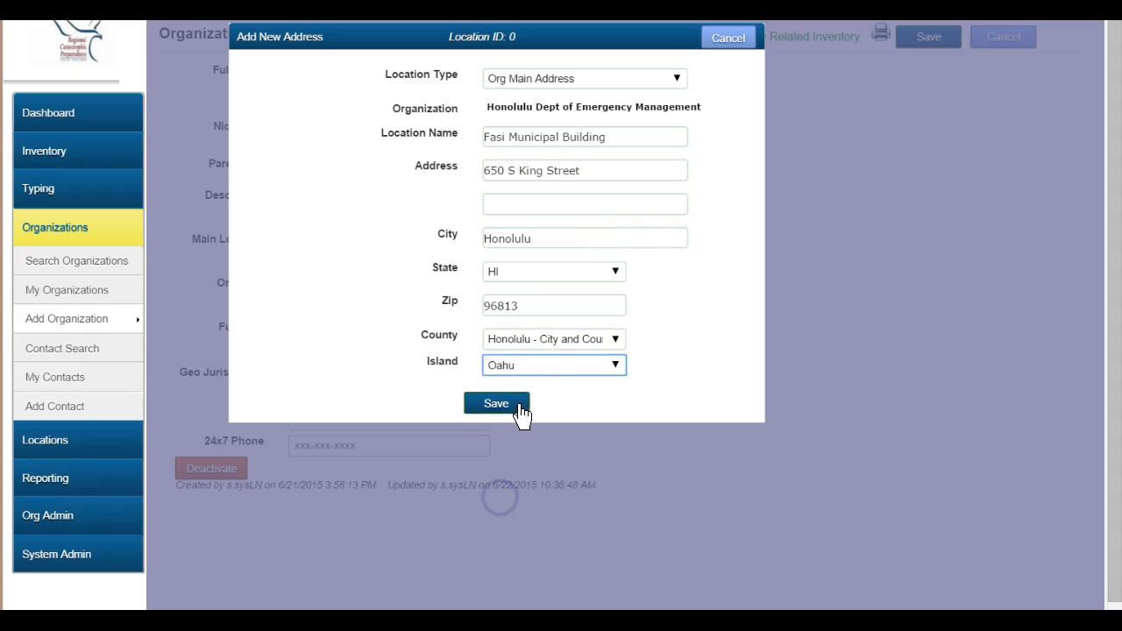
left_click(496, 403)
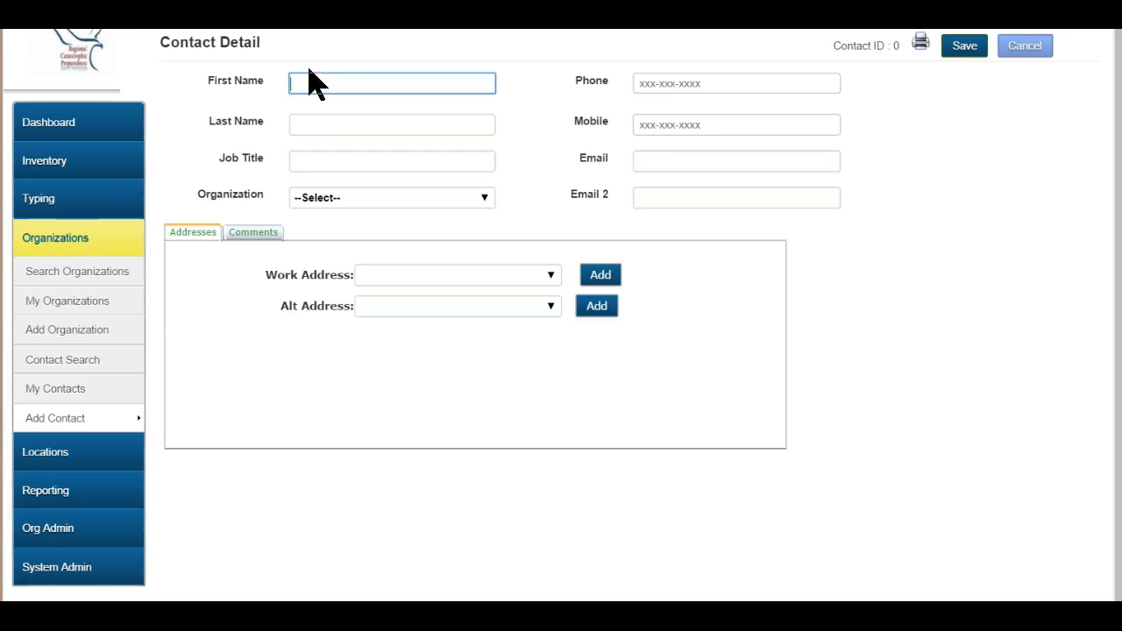
Start a new contact named Dem Administrator belonging to Honolulu DEM.
left_click(308, 82)
type("Dem")
key("Tab")
type("Administrator")
key("Tab")
key("Tab")
key("Down")
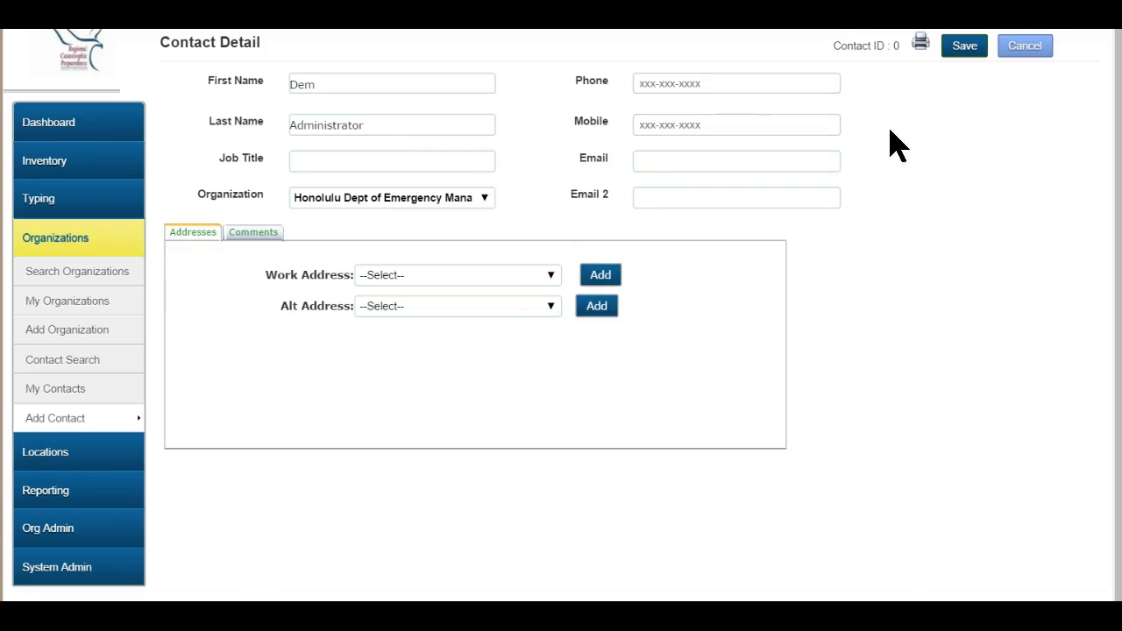
Enter the contact's phone and e-mail, set work address Fasi Municipal Building, and save.
left_click(736, 83)
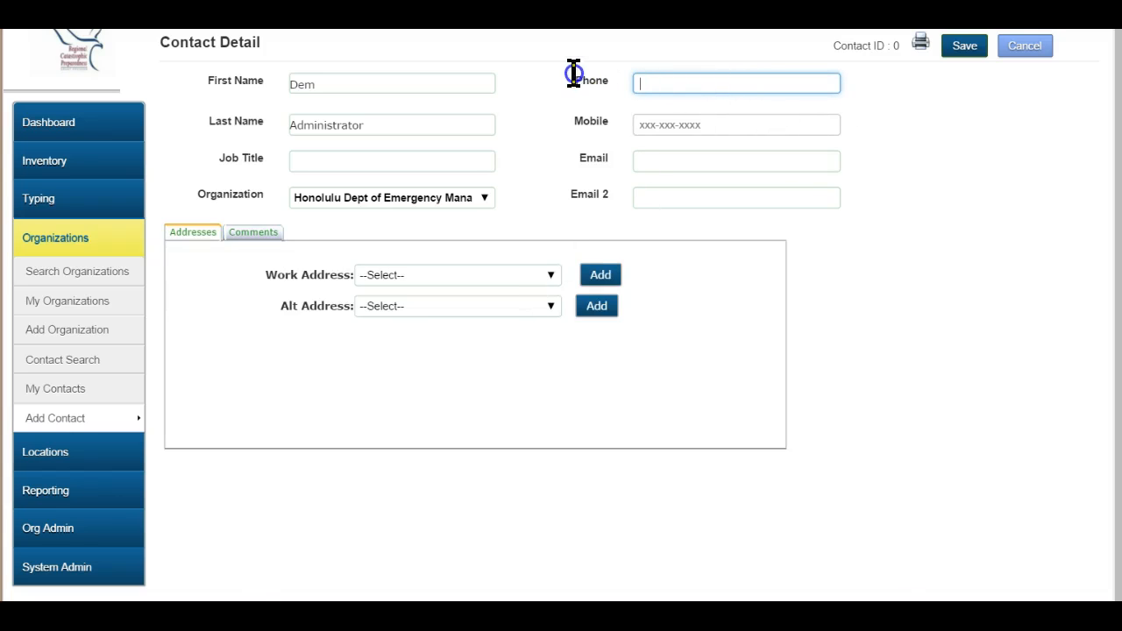
type("808-723-")
key("Tab")
key("Tab")
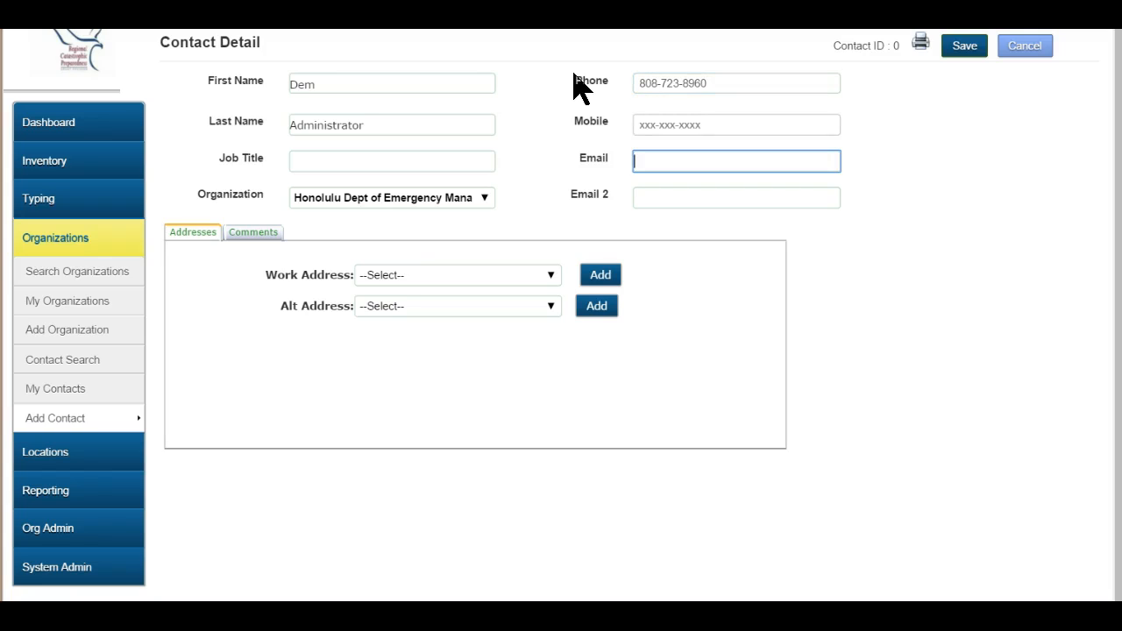
left_click(551, 276)
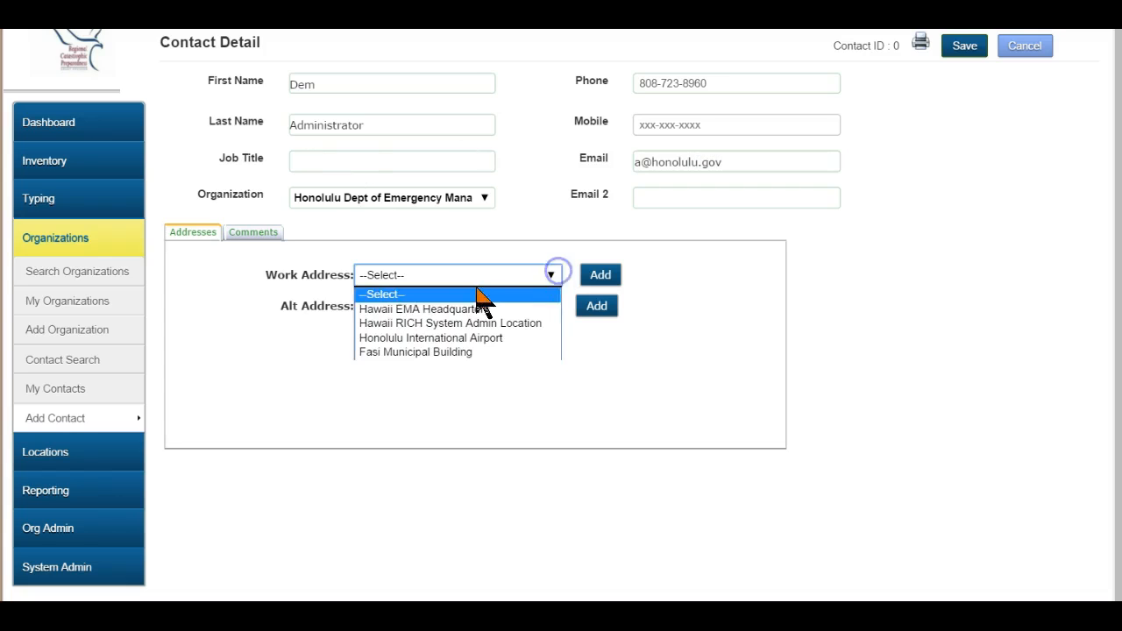
left_click(467, 352)
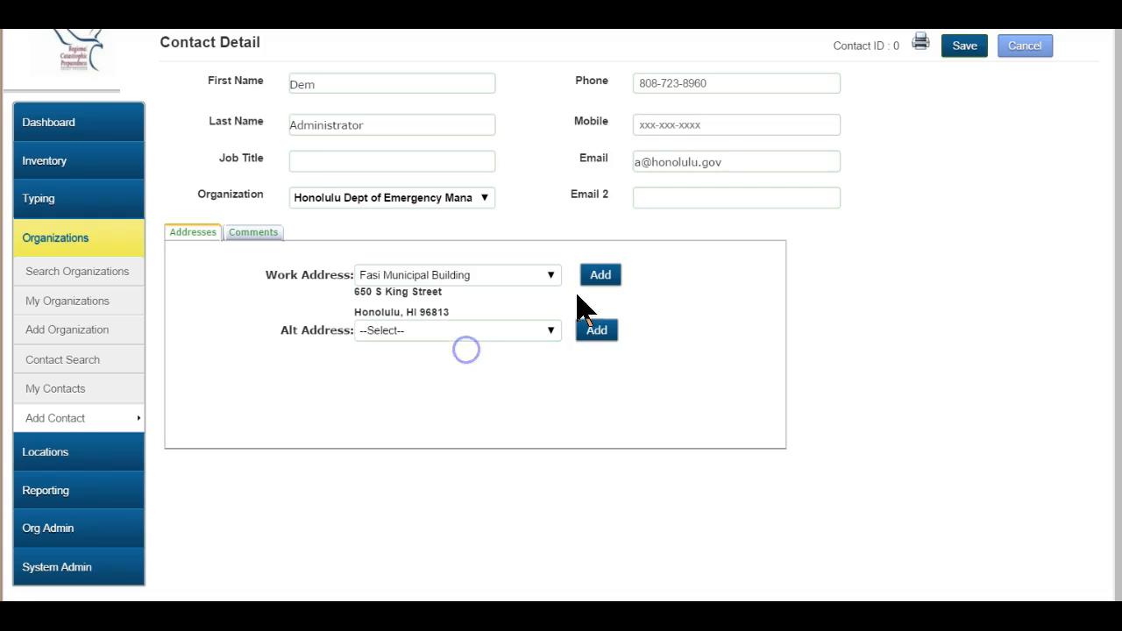
left_click(982, 49)
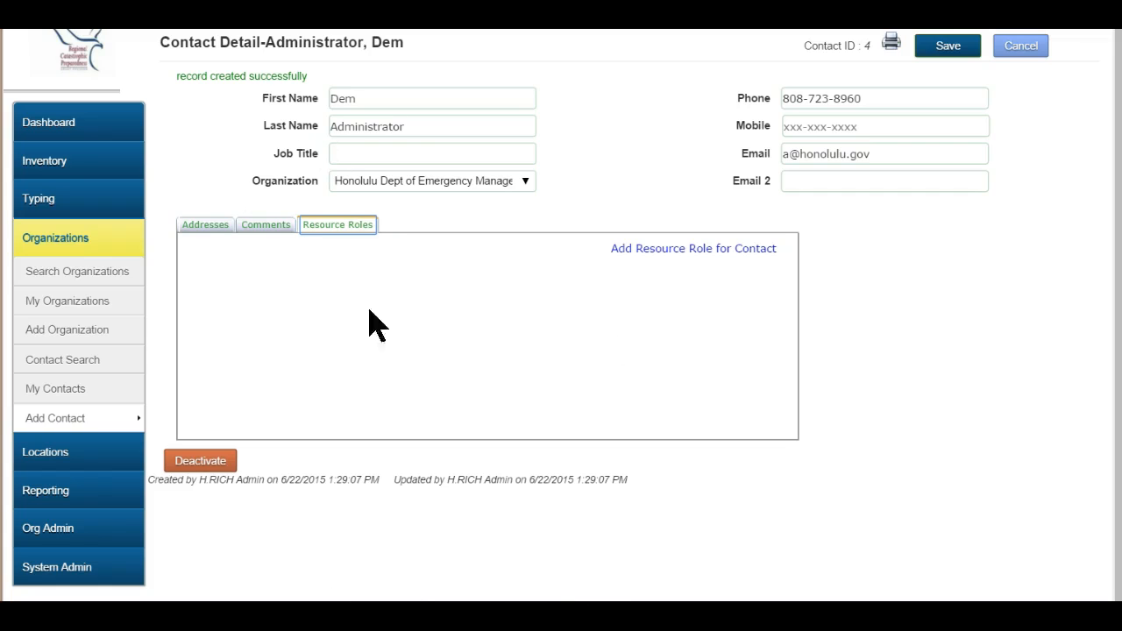
Assign the contact Rsrc Authorizor as primary role, effective 06/22/2015, and save.
left_click(702, 249)
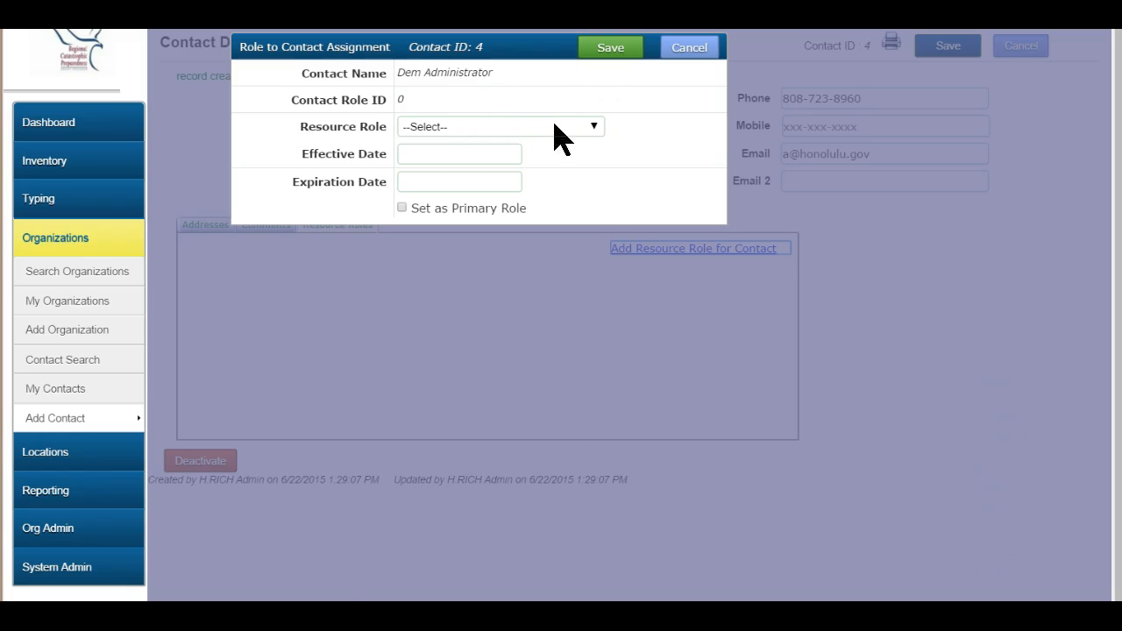
left_click(555, 127)
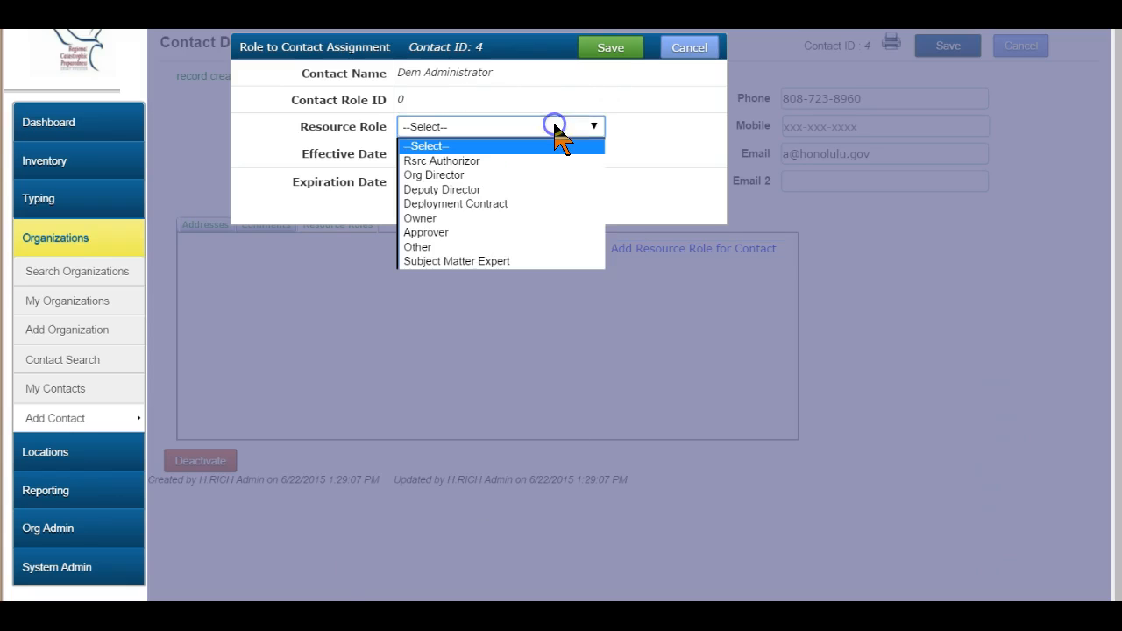
left_click(462, 161)
left_click(442, 152)
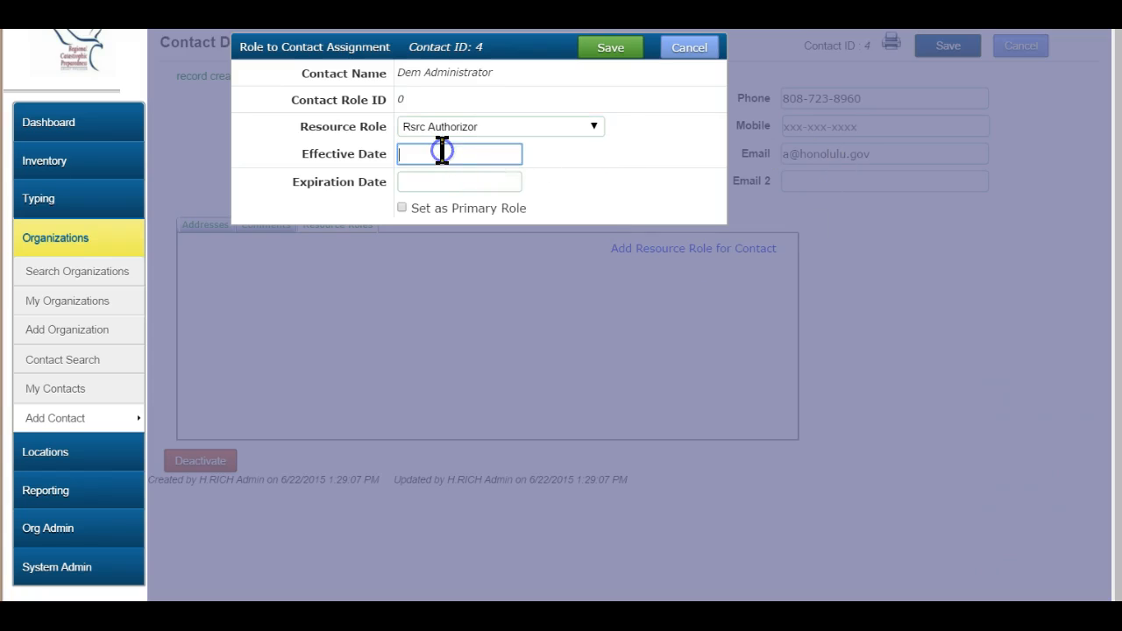
type("06/22/2015")
key("Tab")
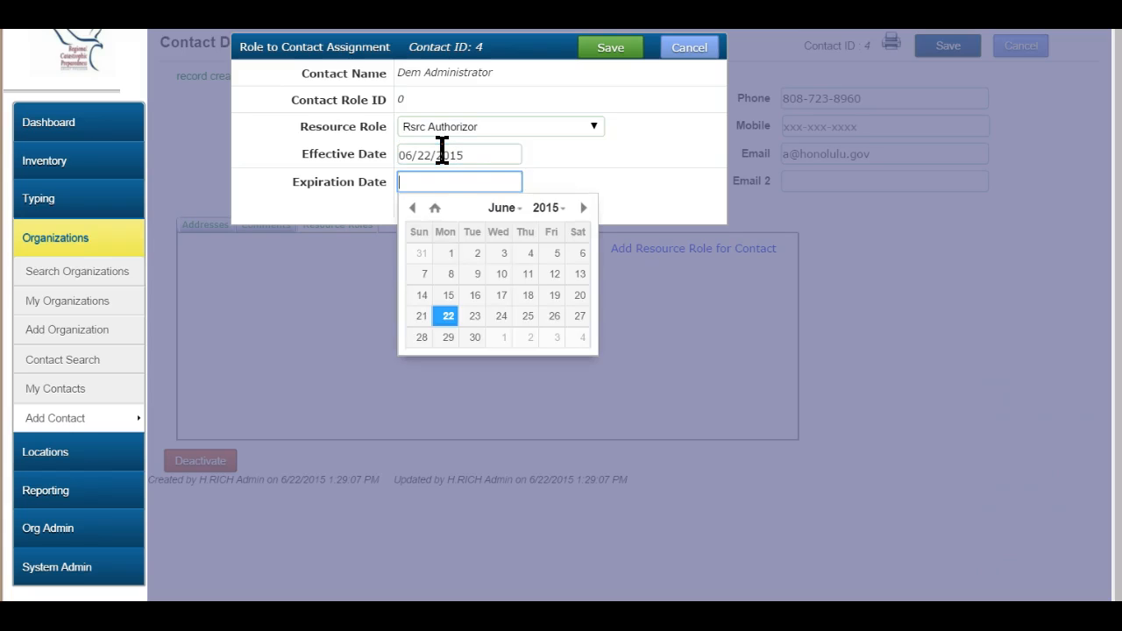
left_click(659, 198)
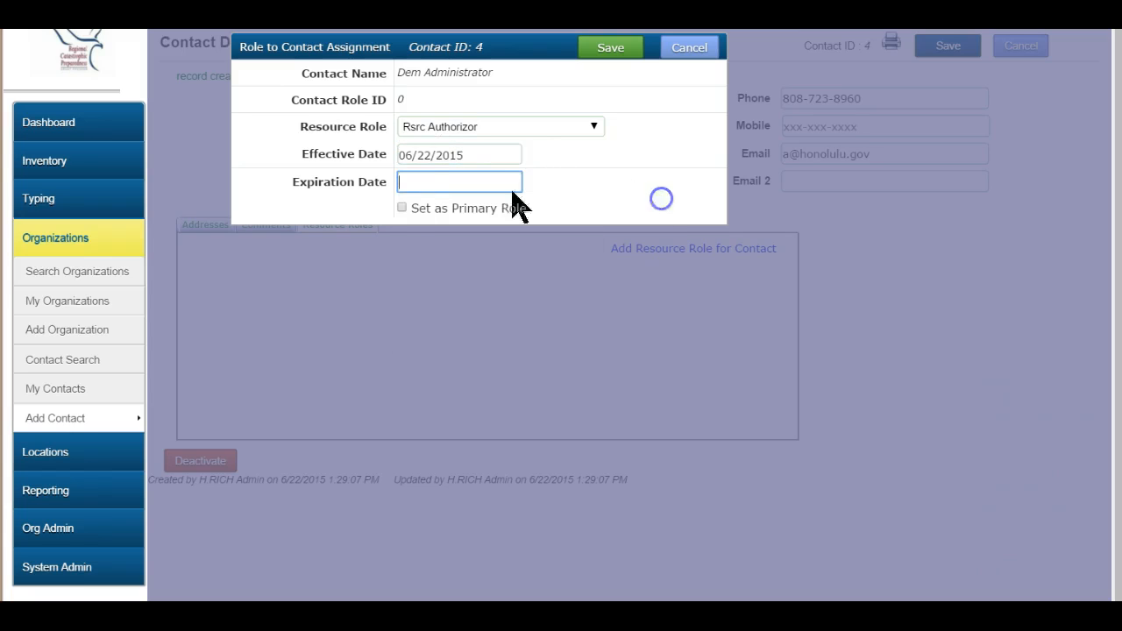
left_click(403, 209)
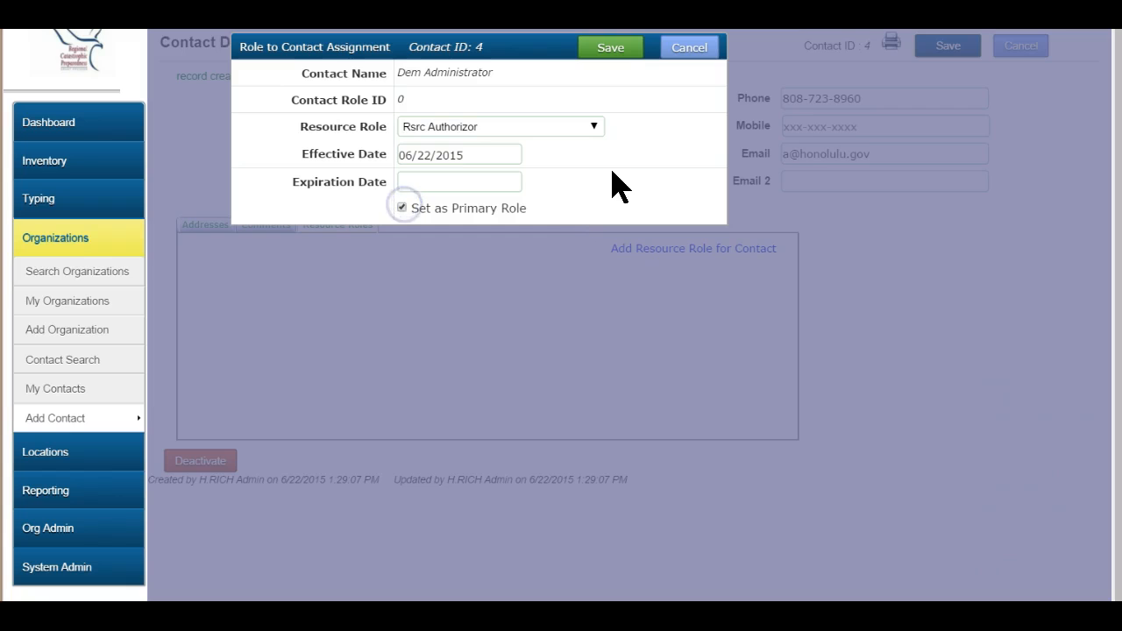
left_click(623, 53)
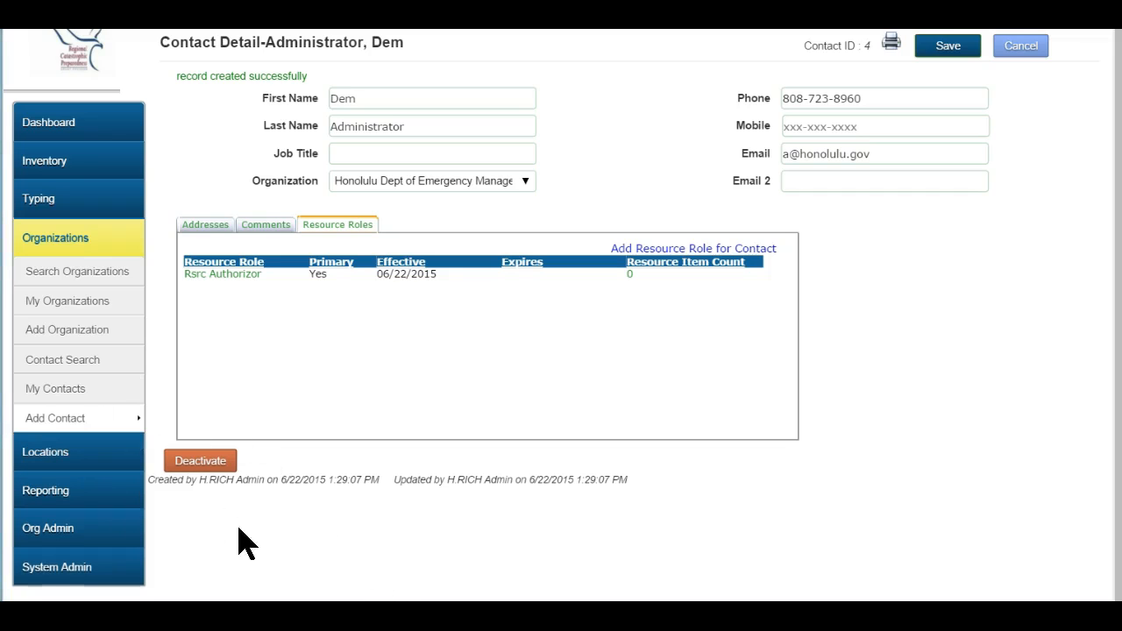
In Org Settings for Honolulu DEM, default to Fasi Municipal Building and the administrator's Rsrc Authorizor role.
left_click(102, 535)
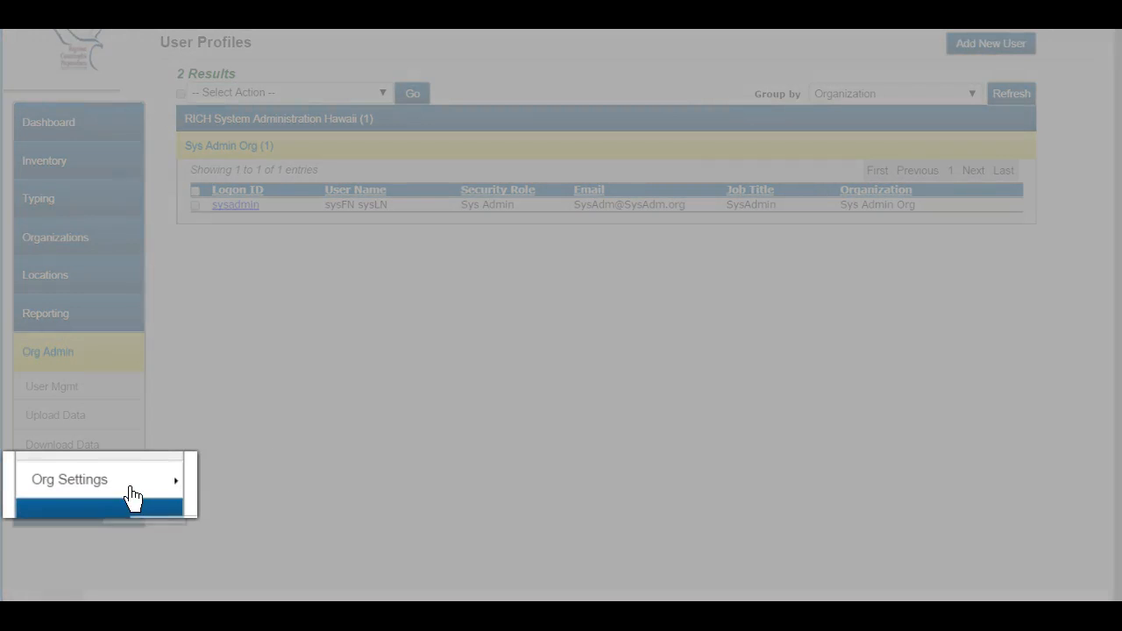
left_click(132, 496)
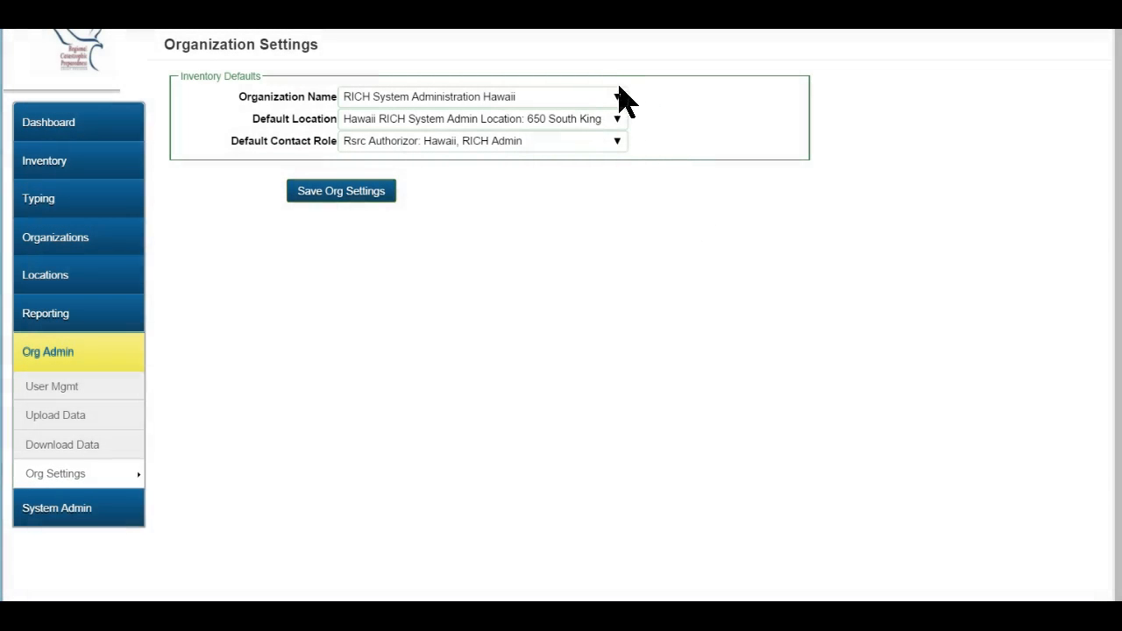
left_click(618, 95)
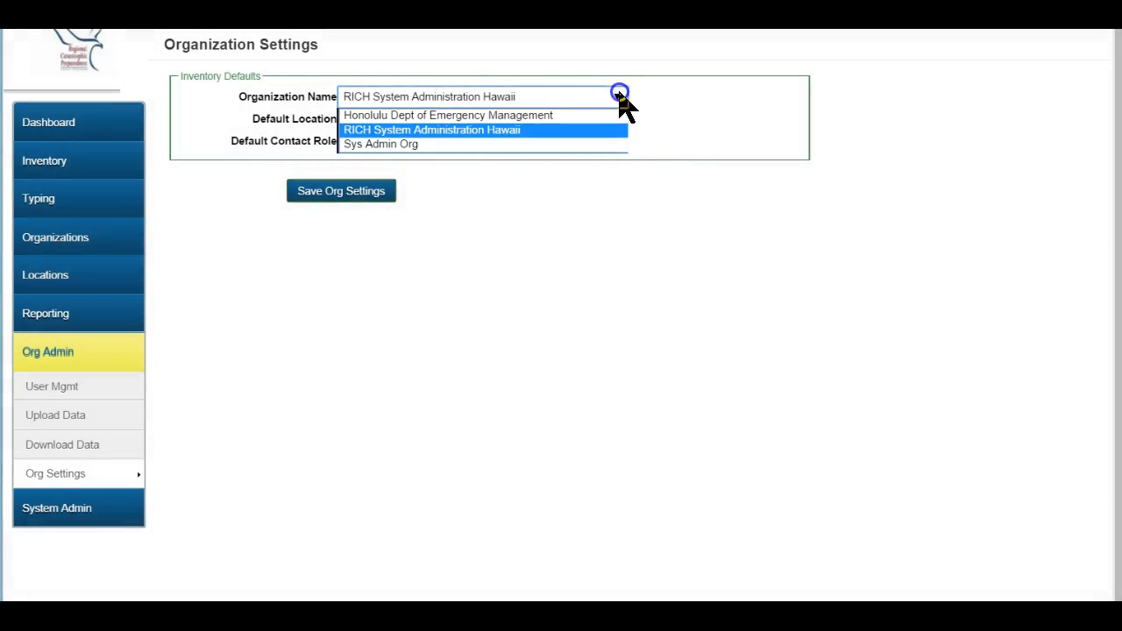
left_click(548, 116)
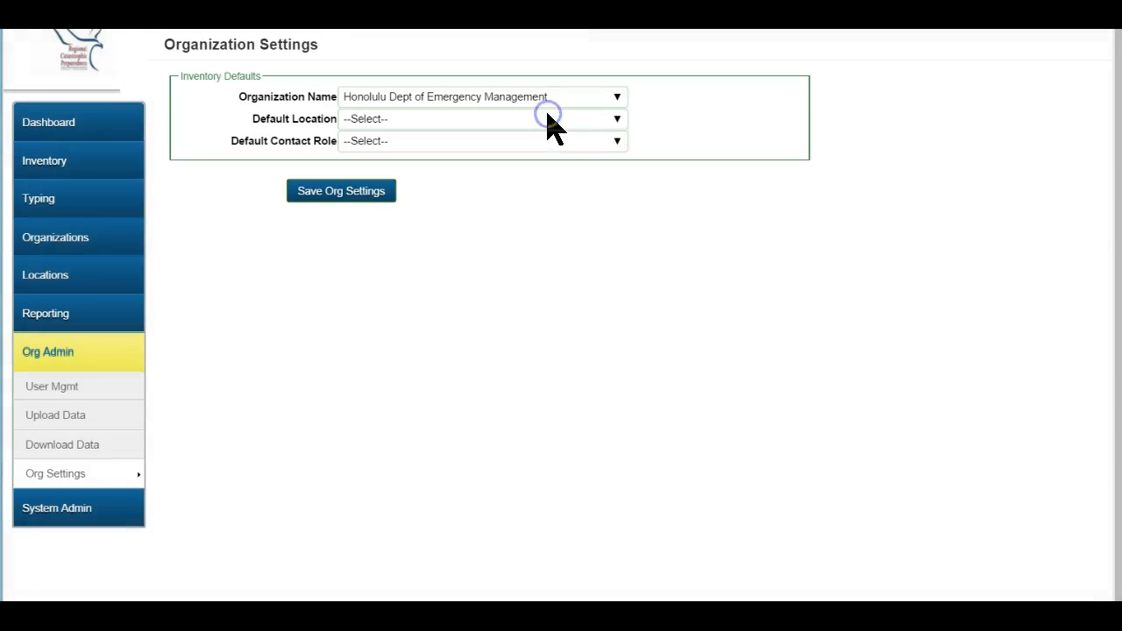
left_click(612, 119)
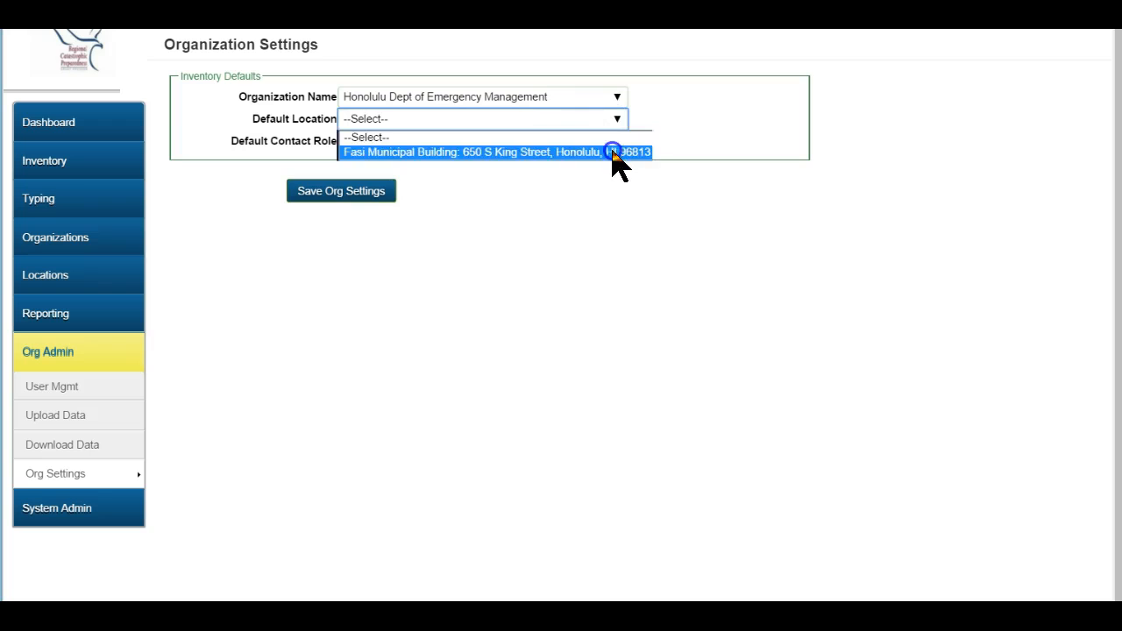
left_click(612, 151)
left_click(619, 140)
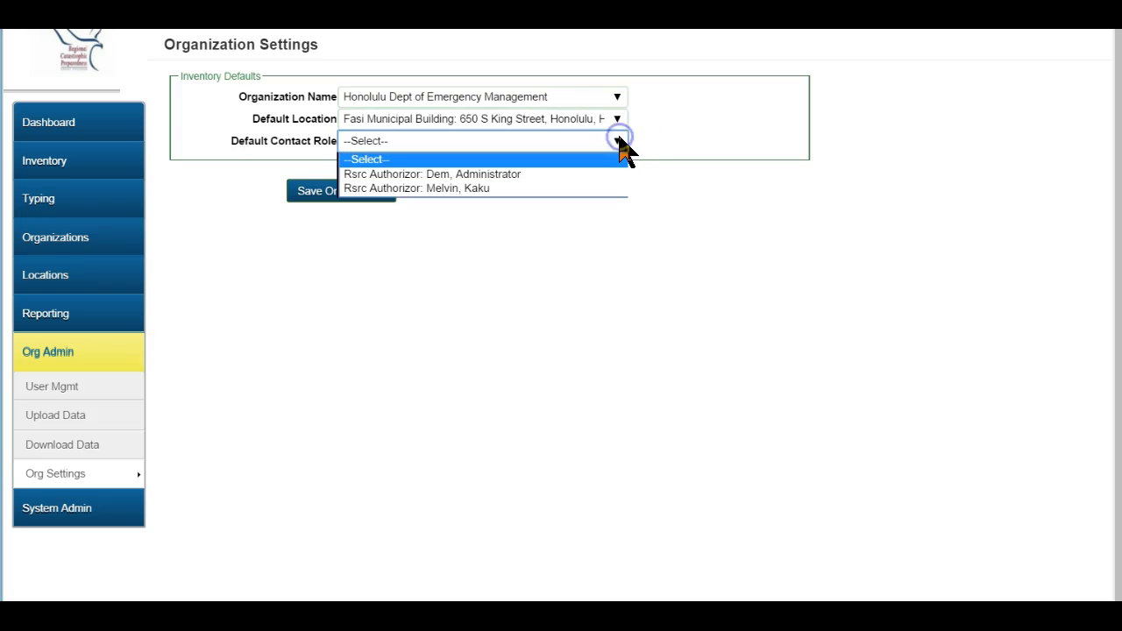
left_click(512, 175)
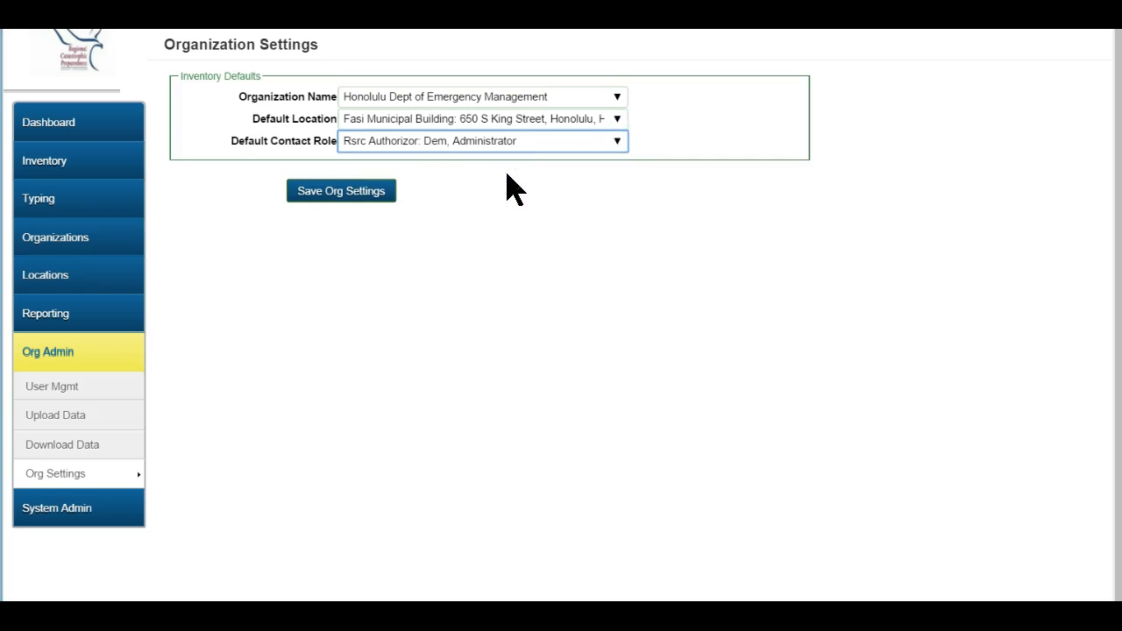
left_click(313, 195)
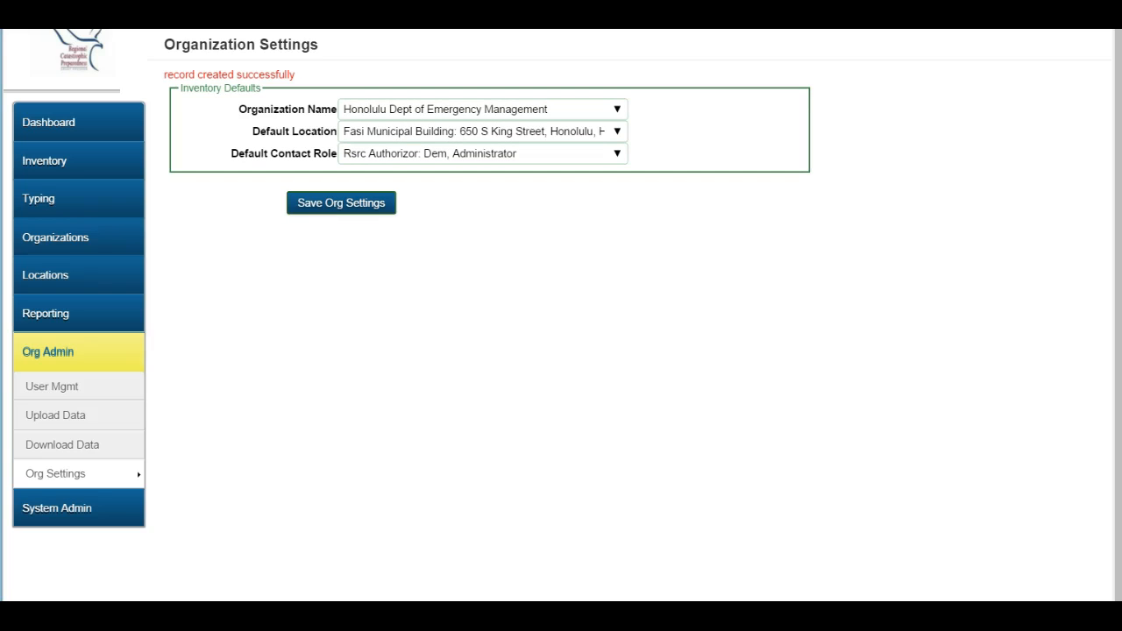
Start a new user in User Mgmt, entering the logon and linking the DEM Administrator contact.
left_click(63, 393)
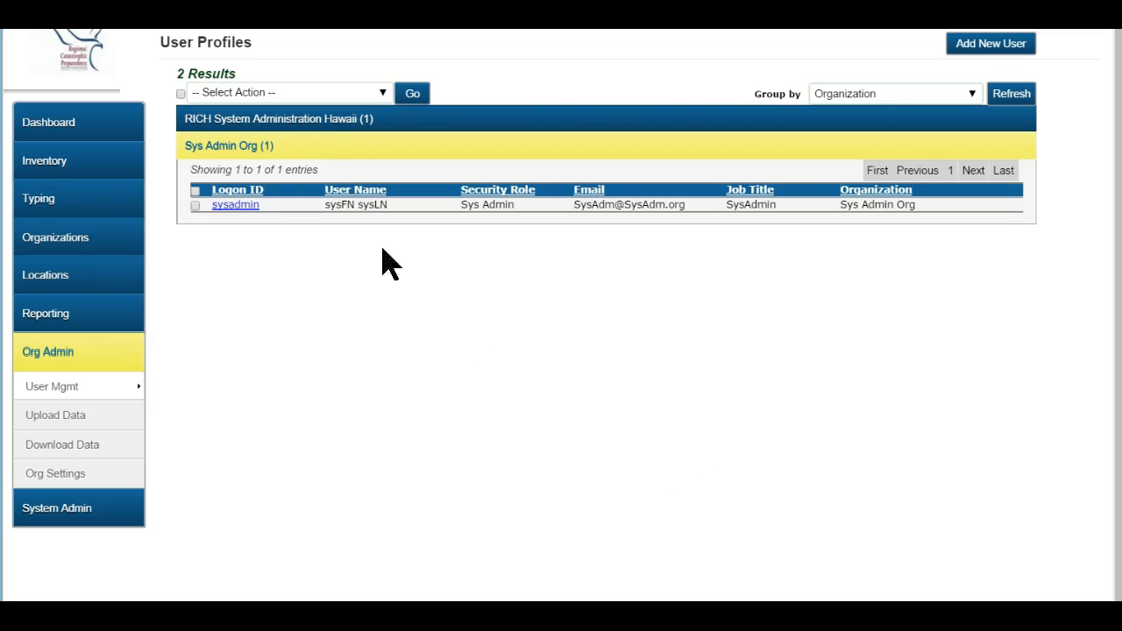
left_click(342, 132)
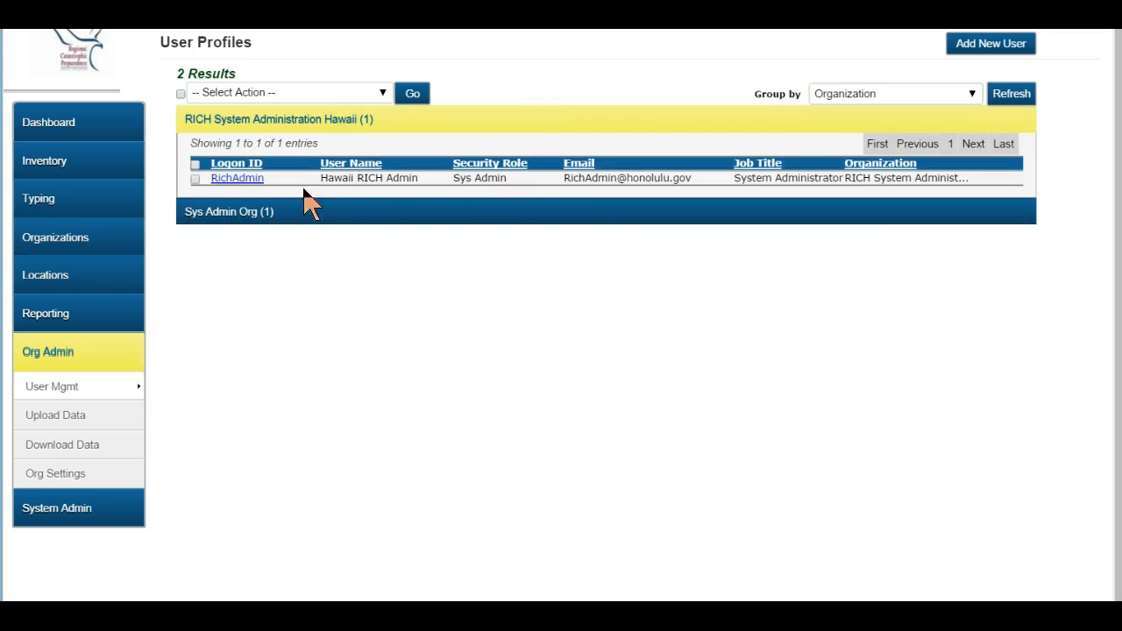
left_click(1007, 51)
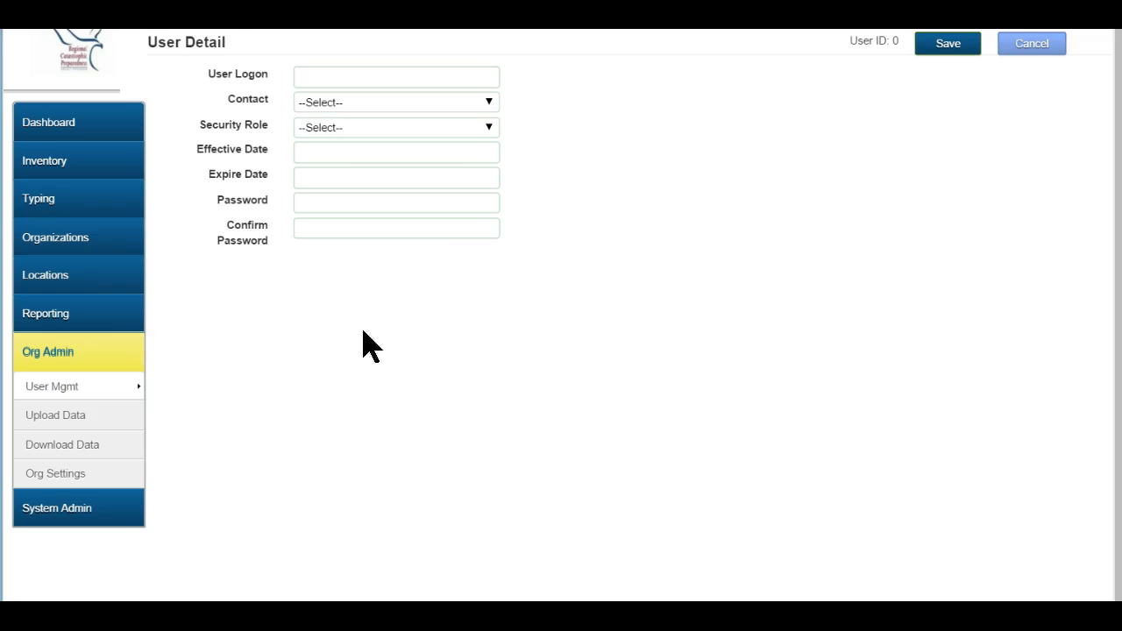
left_click(416, 75)
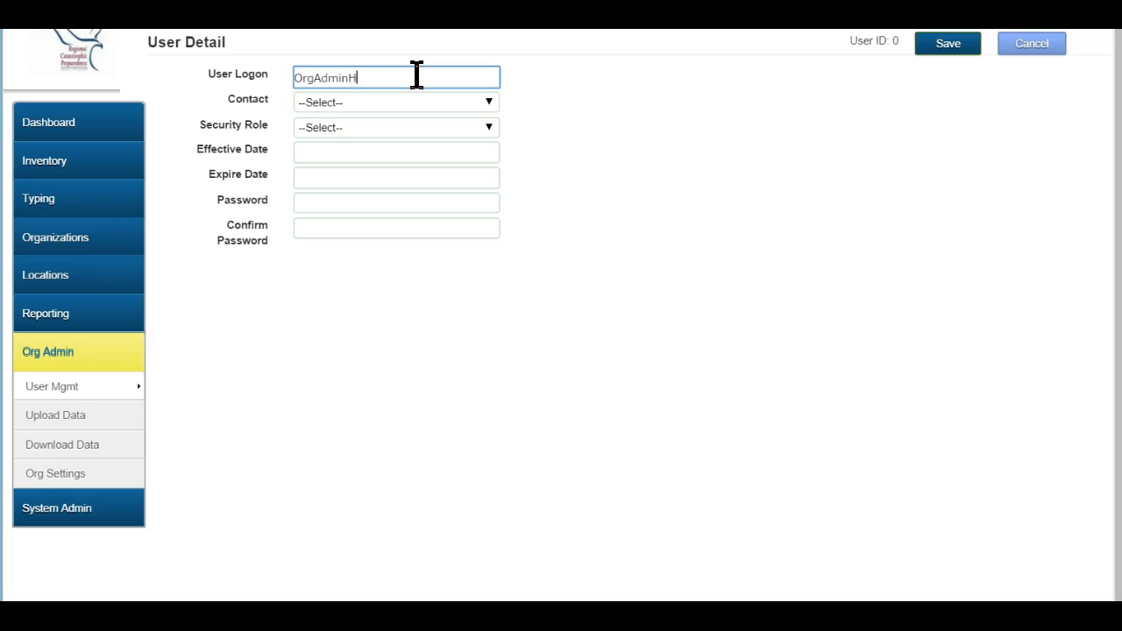
key("Tab")
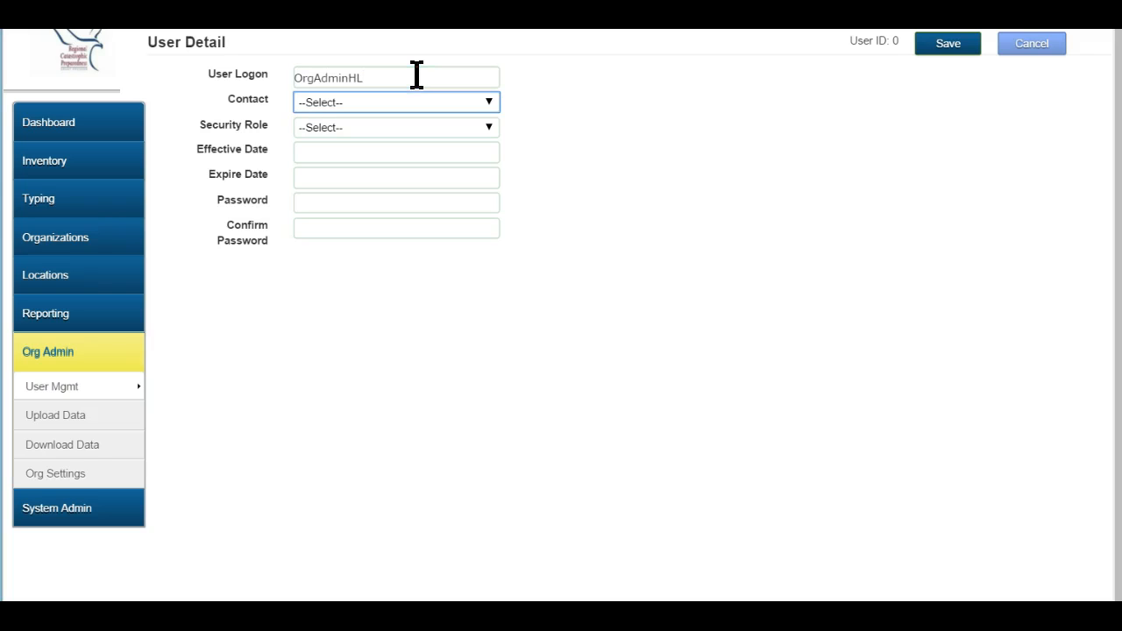
left_click(484, 105)
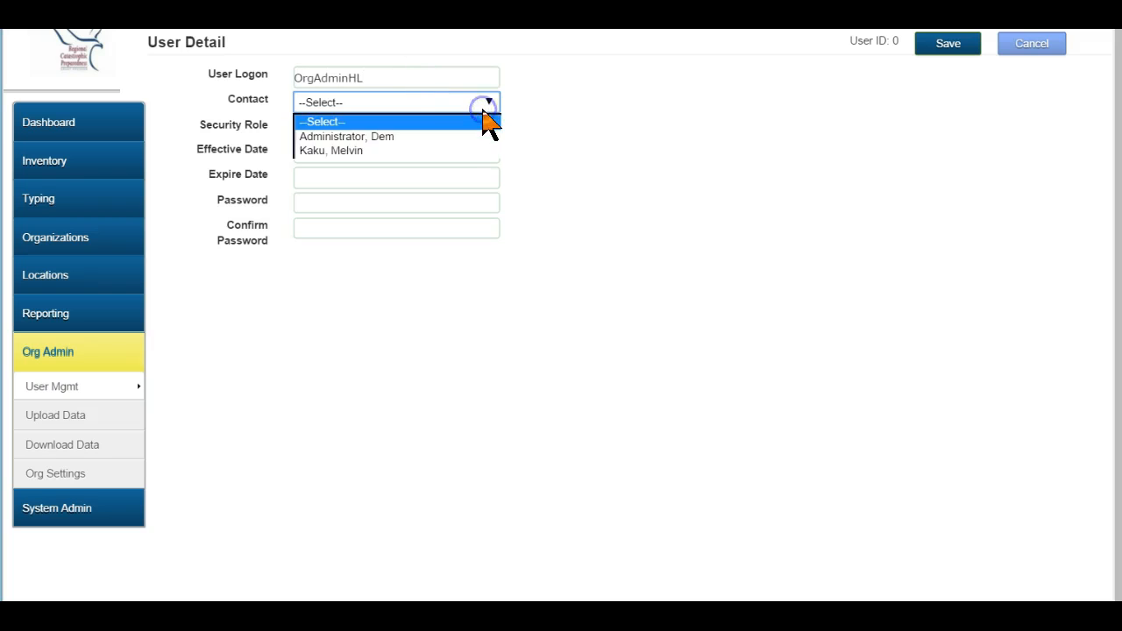
left_click(423, 137)
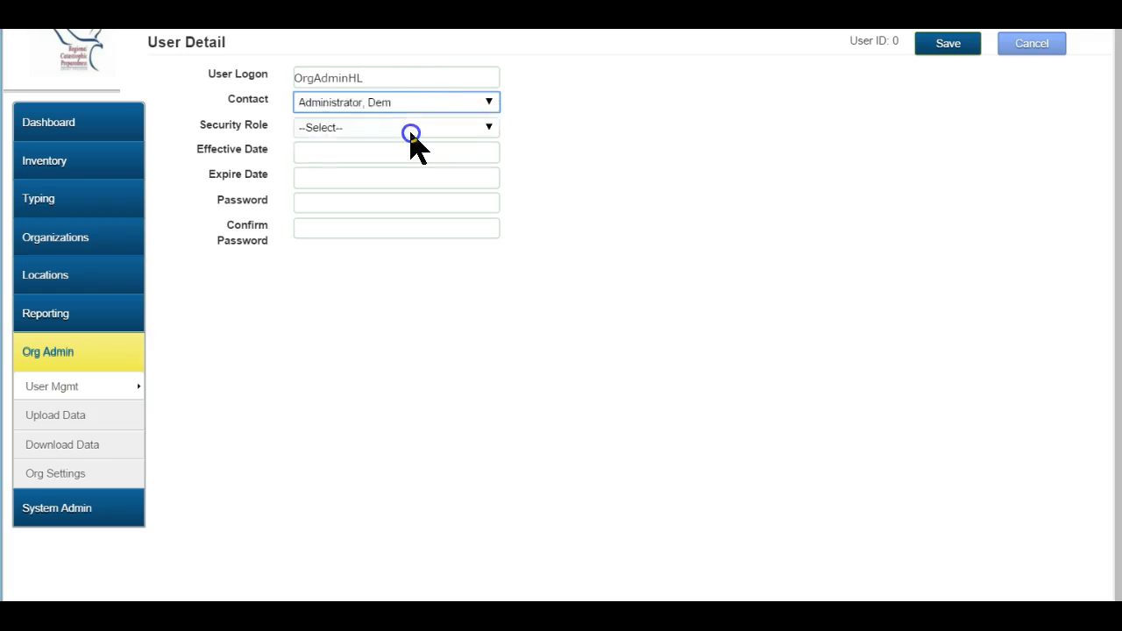
Give the user the Org Admin Advanced role effective June 22, 2015, set the password, and save.
left_click(491, 136)
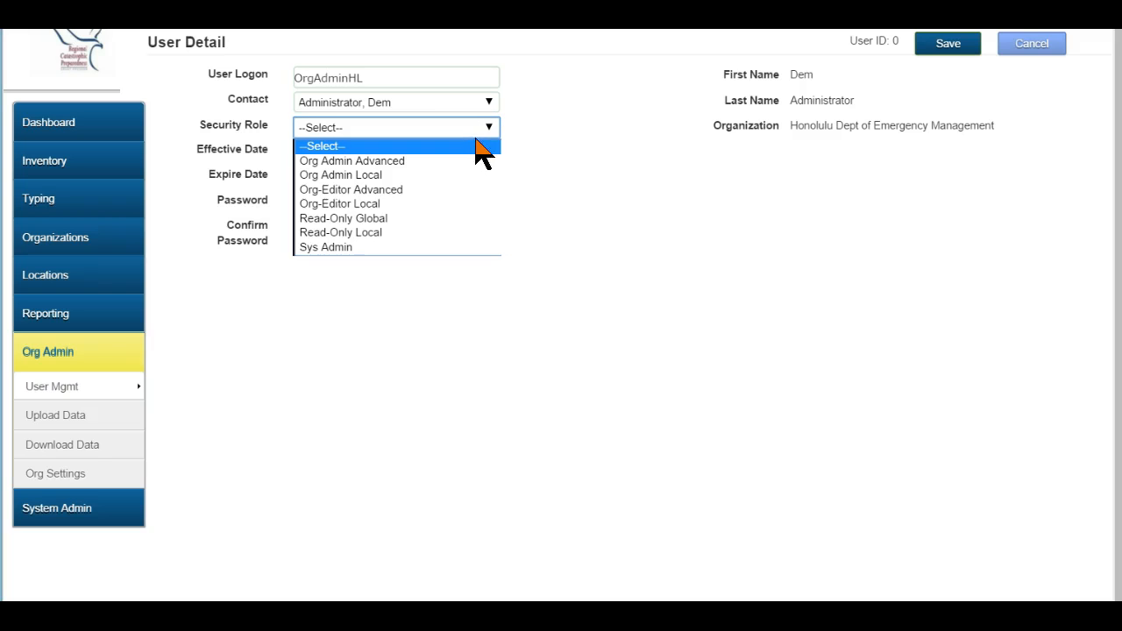
left_click(449, 103)
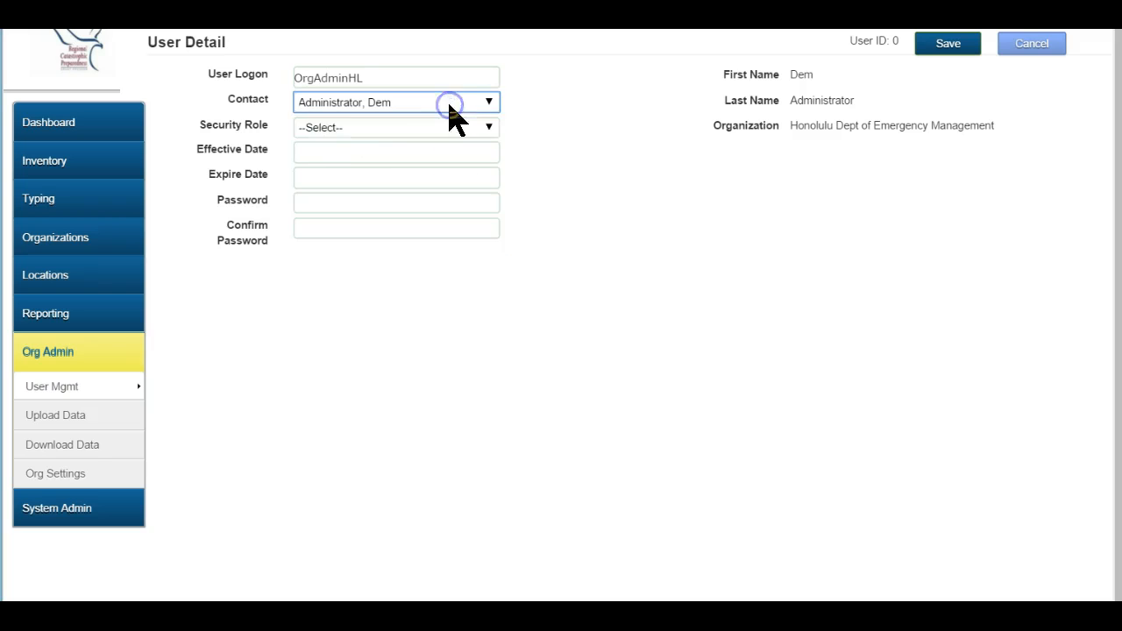
left_click(451, 128)
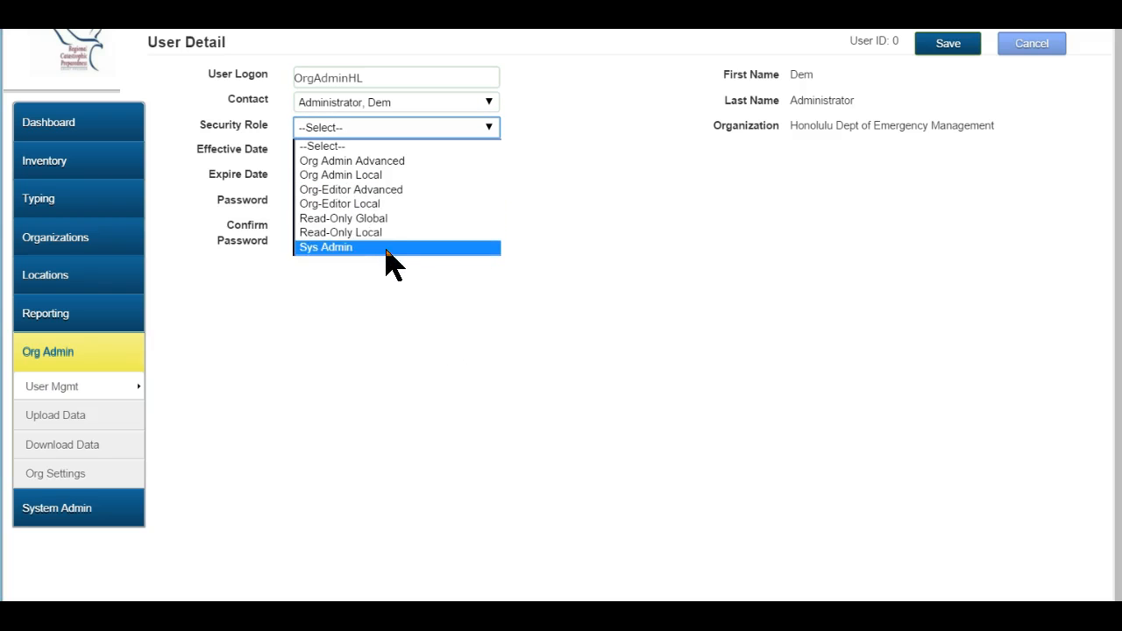
left_click(392, 162)
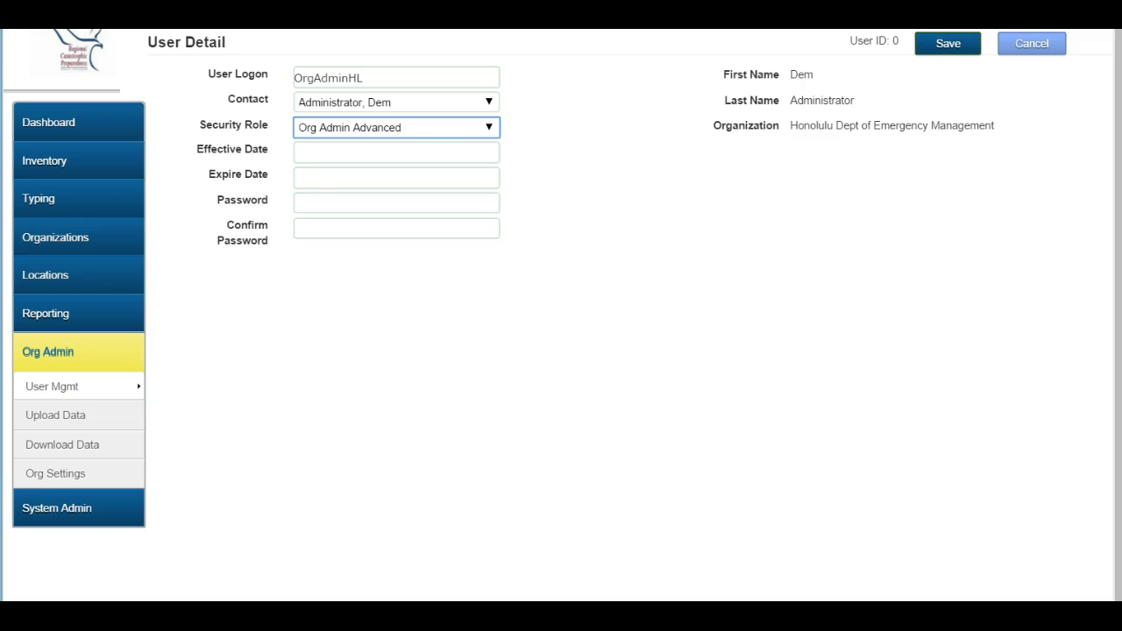
left_click(305, 151)
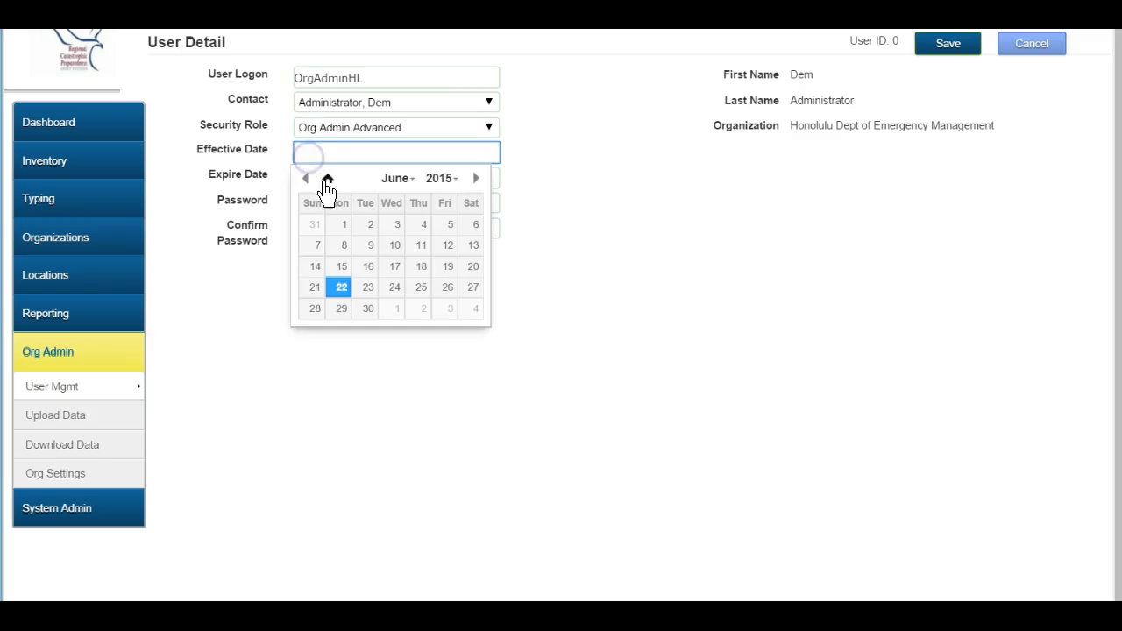
left_click(341, 290)
left_click(254, 353)
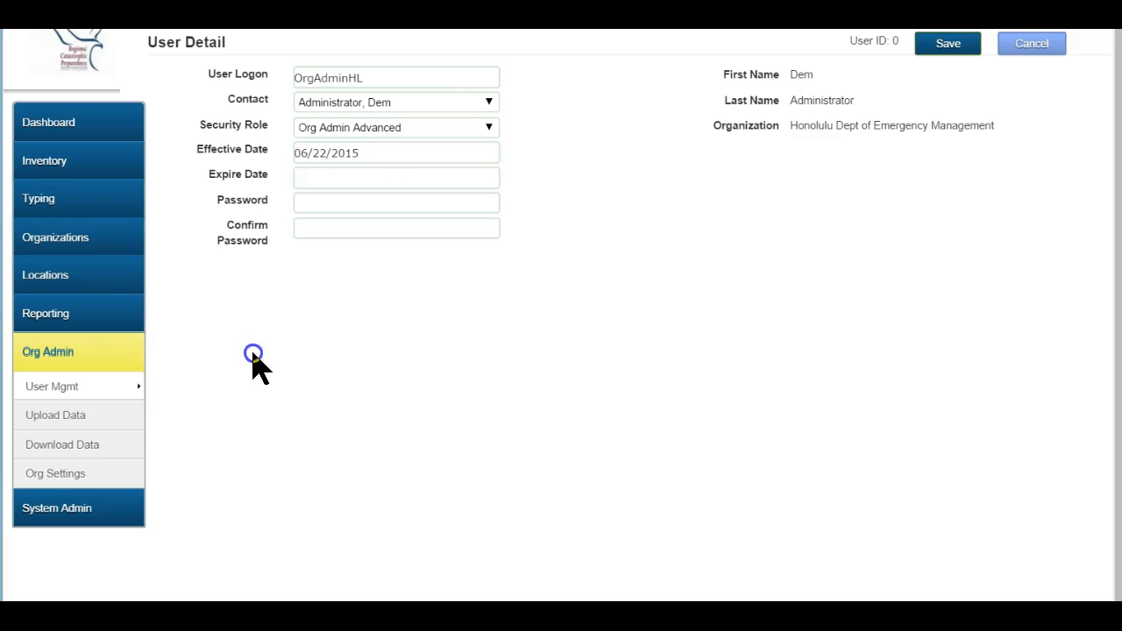
left_click(326, 201)
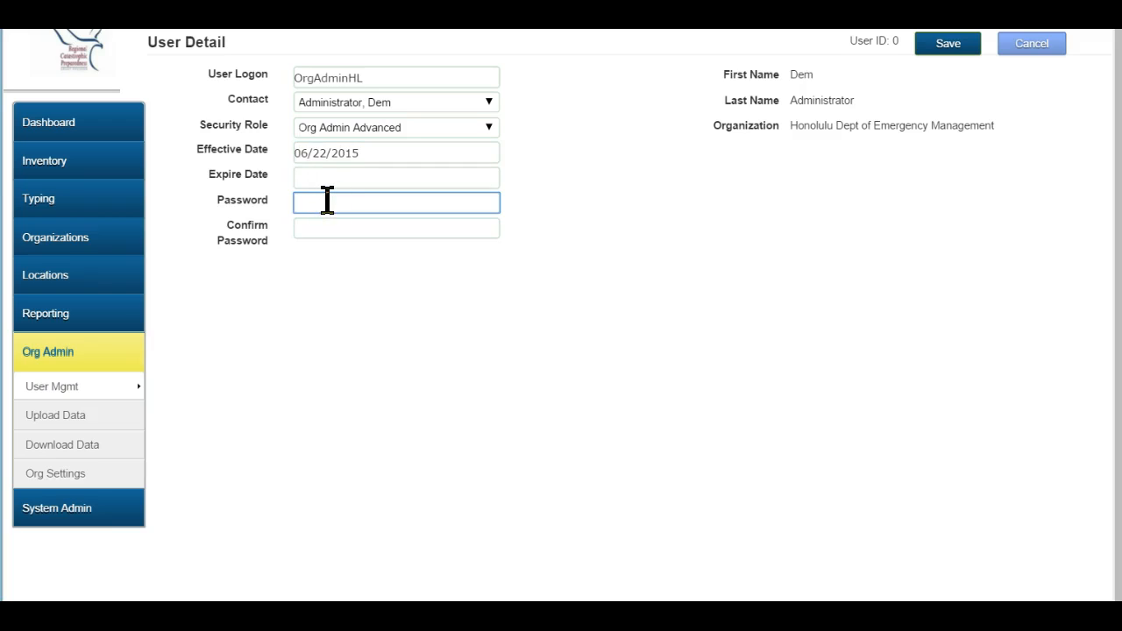
key("Tab")
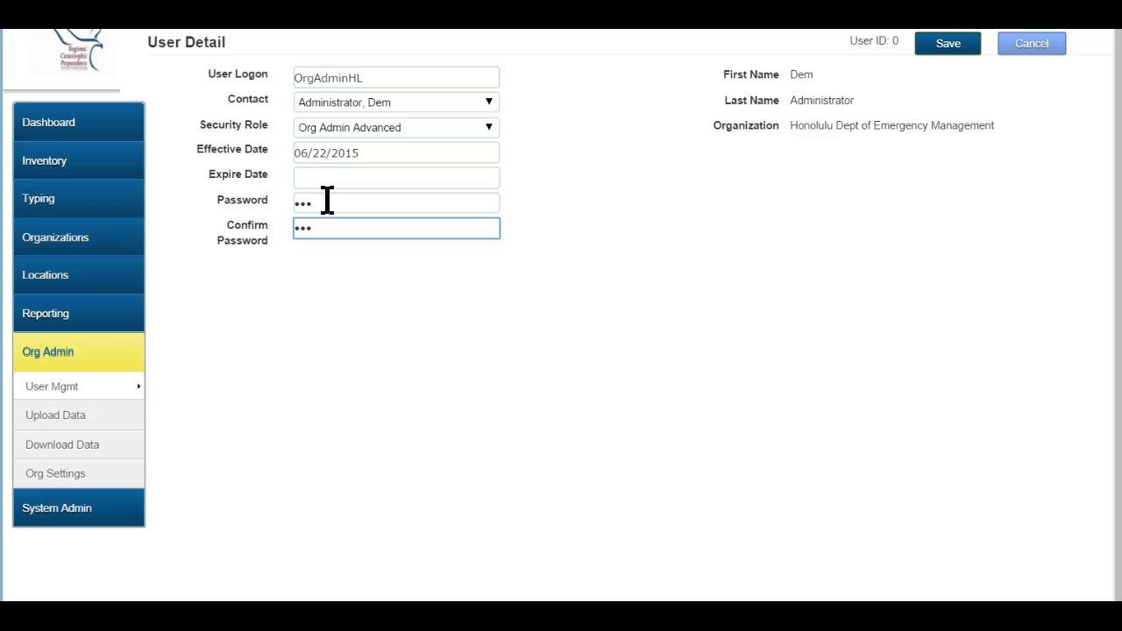
left_click(947, 46)
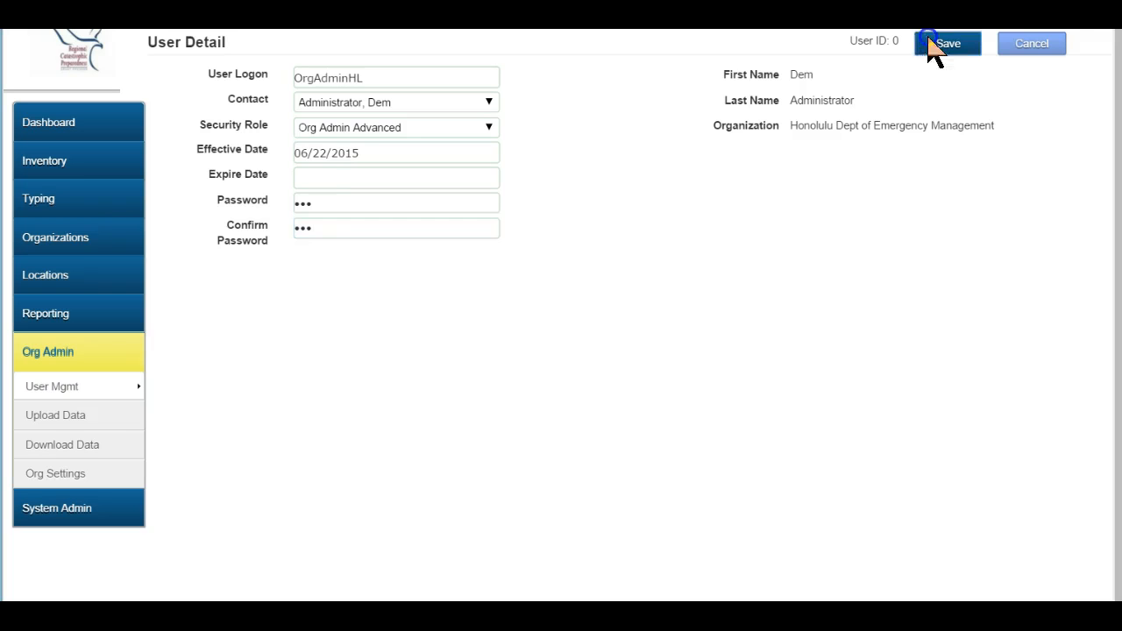
left_click(409, 139)
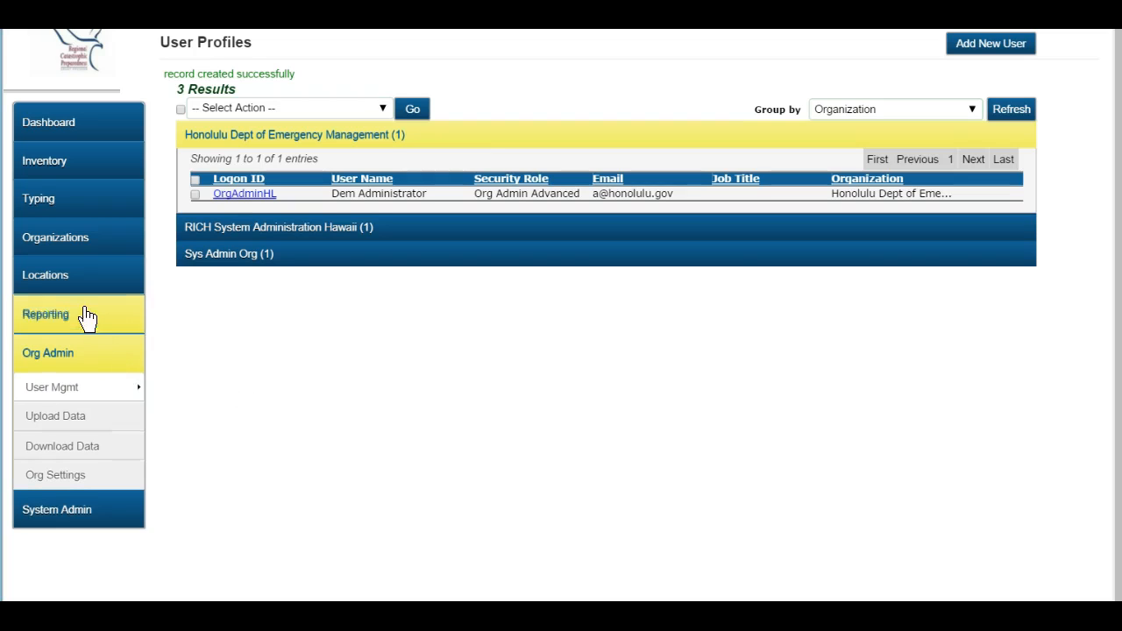
Open the Add New Location form from the Locations area.
left_click(74, 283)
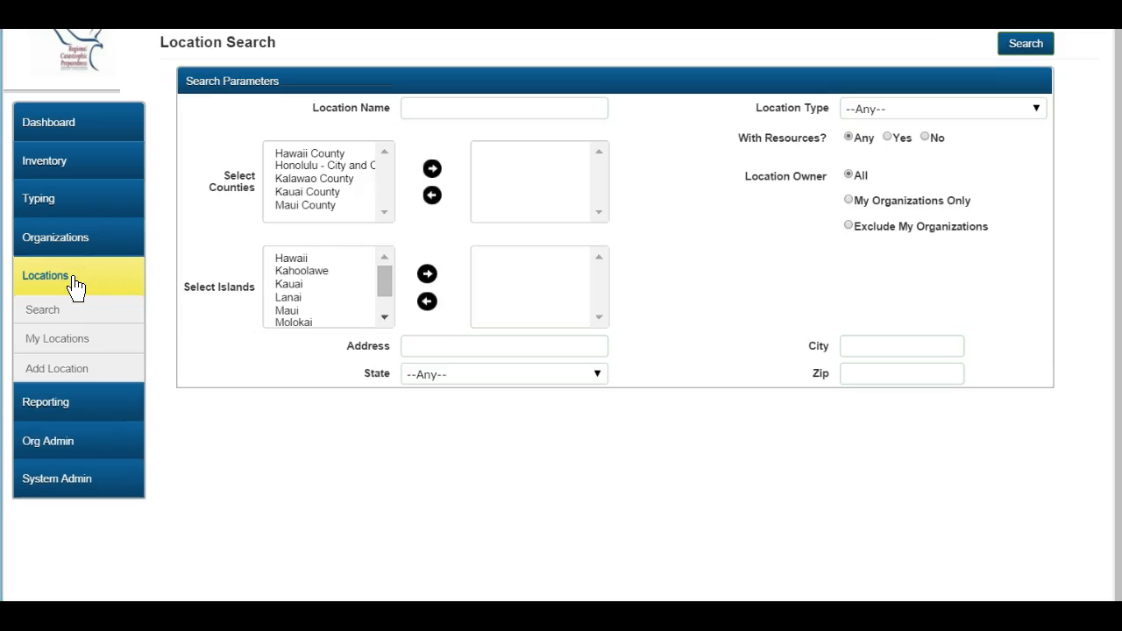
left_click(70, 375)
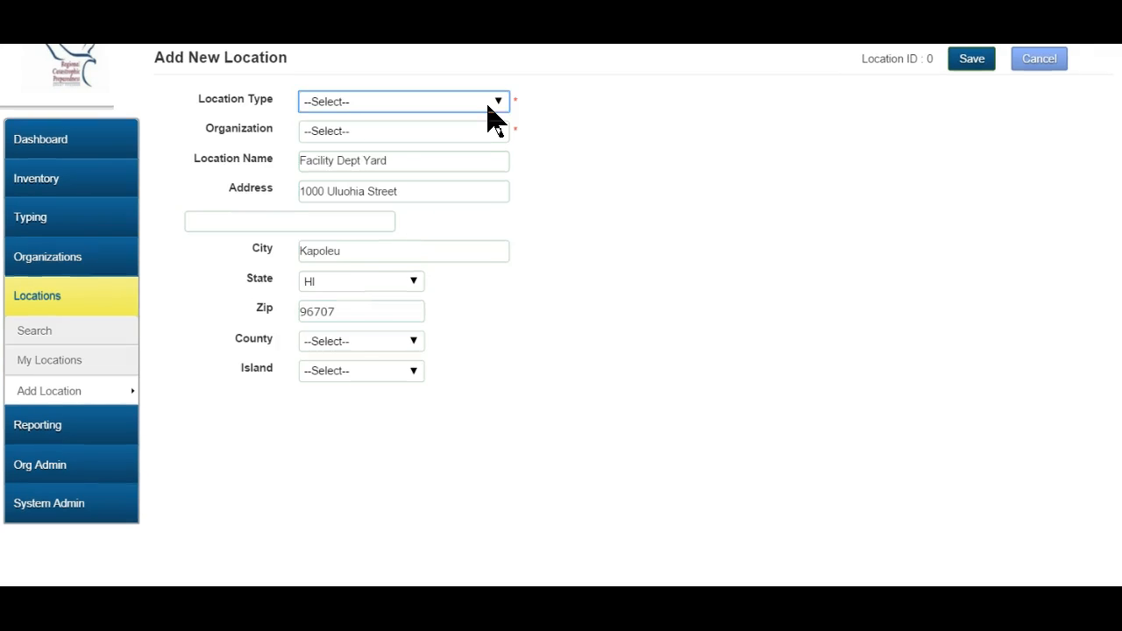
Save Facility Dept Yard as a Yard of Honolulu DEM in Honolulu - City and County, Oahu.
left_click(493, 85)
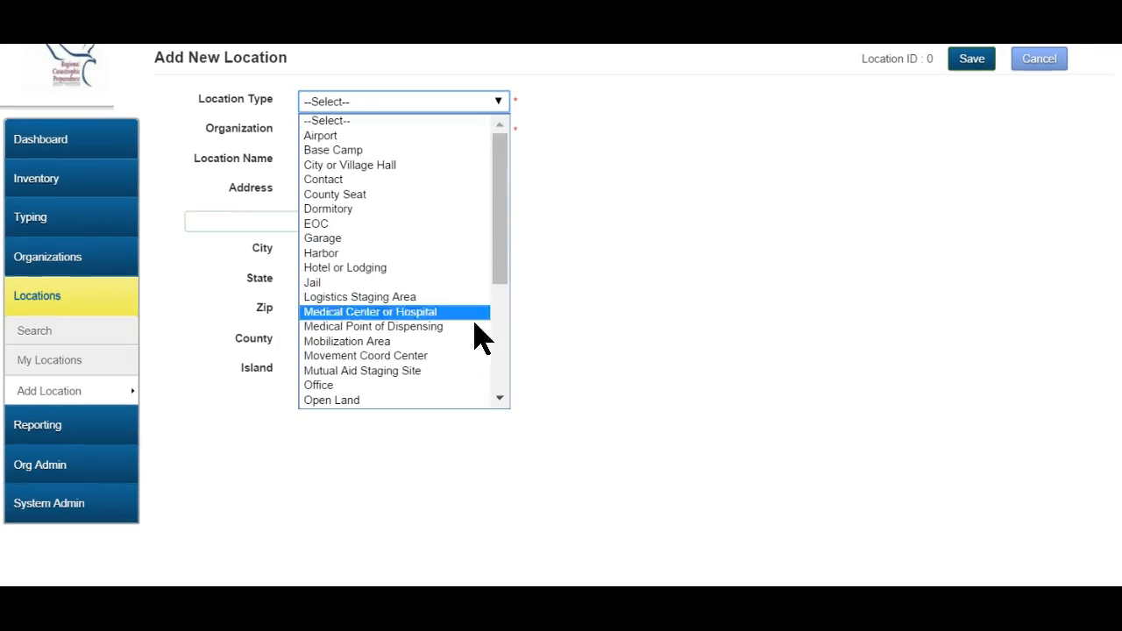
left_click_drag(503, 255, 509, 399)
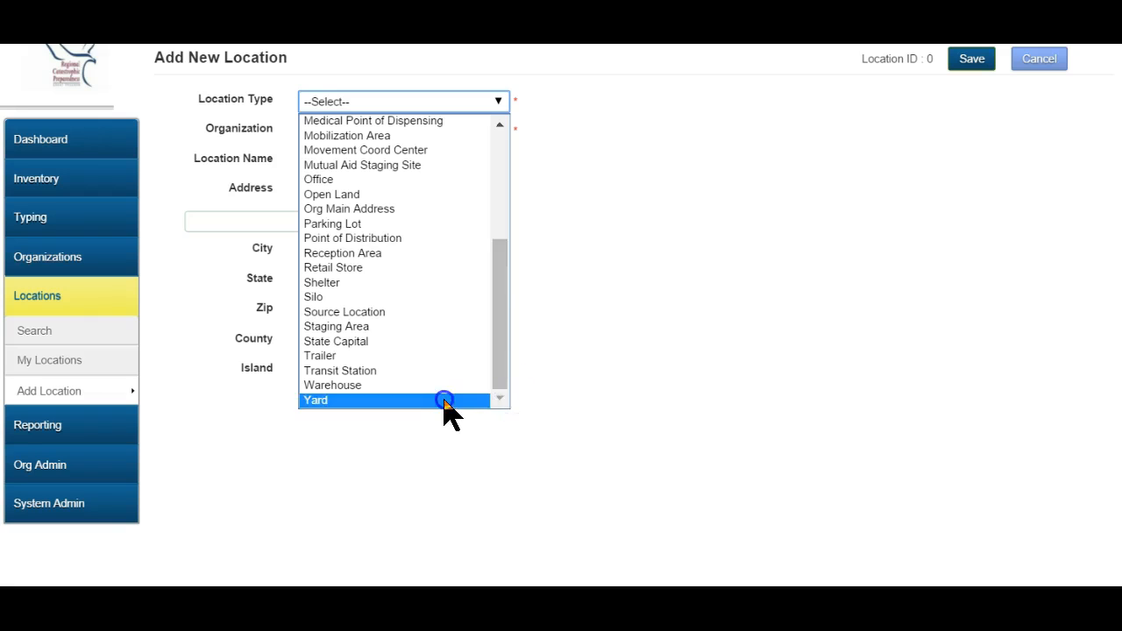
left_click(446, 400)
left_click(501, 132)
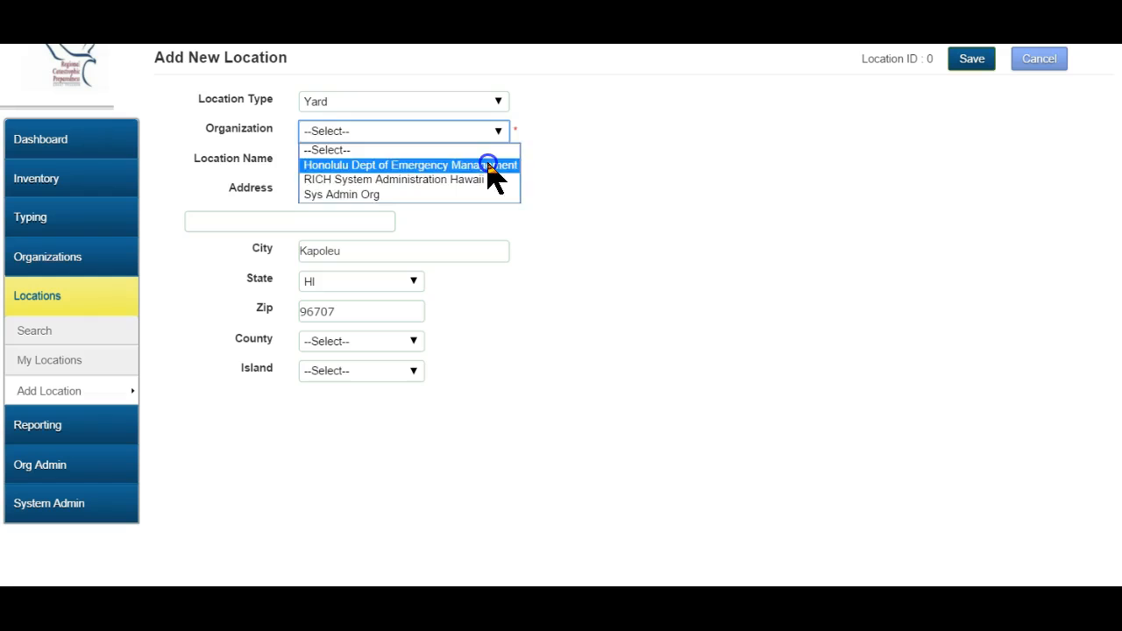
left_click(490, 167)
left_click(355, 345)
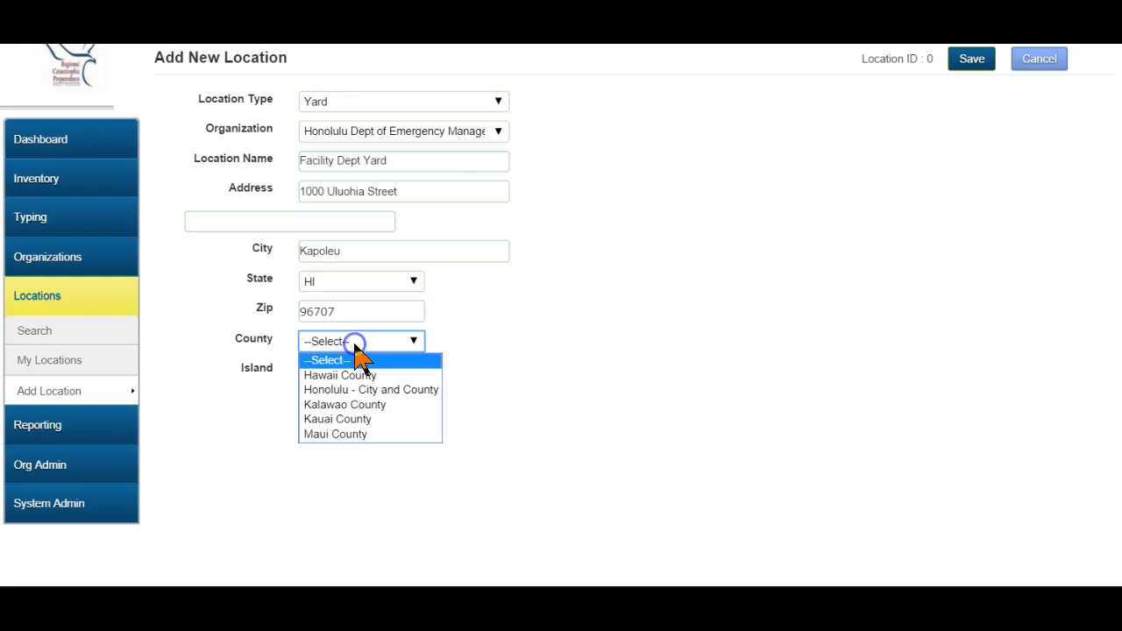
left_click(361, 390)
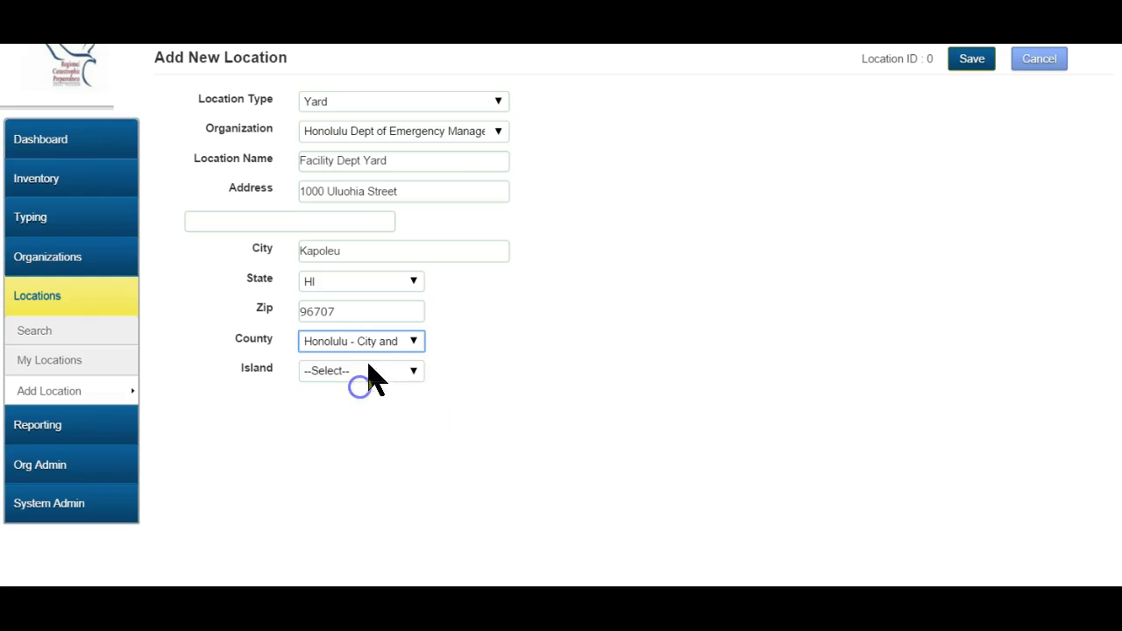
left_click(370, 371)
left_click(361, 507)
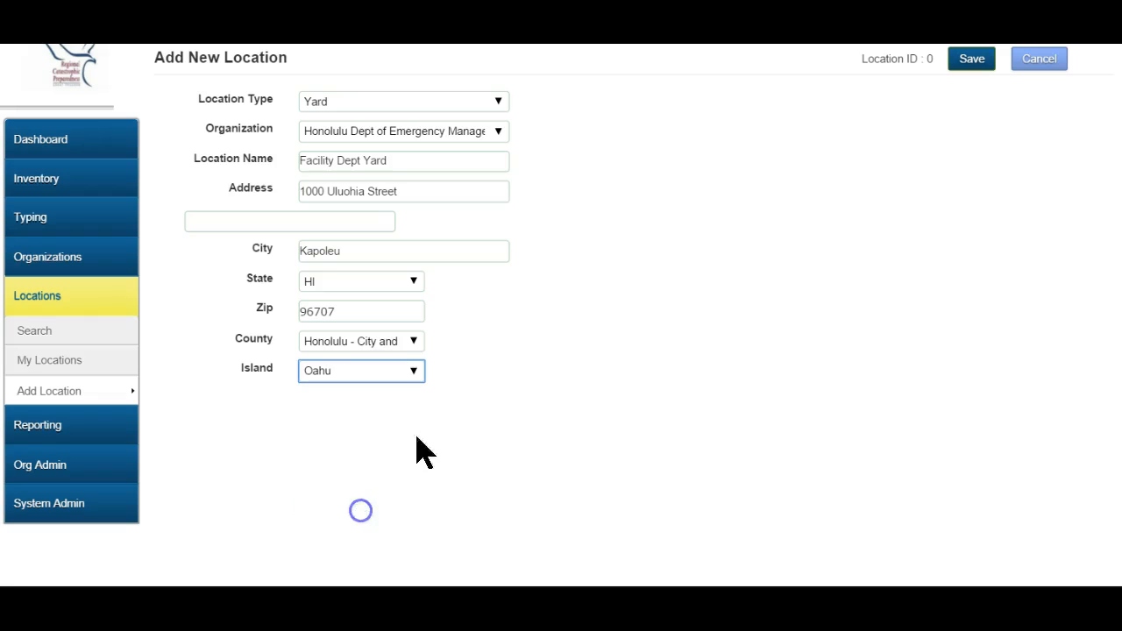
left_click(964, 63)
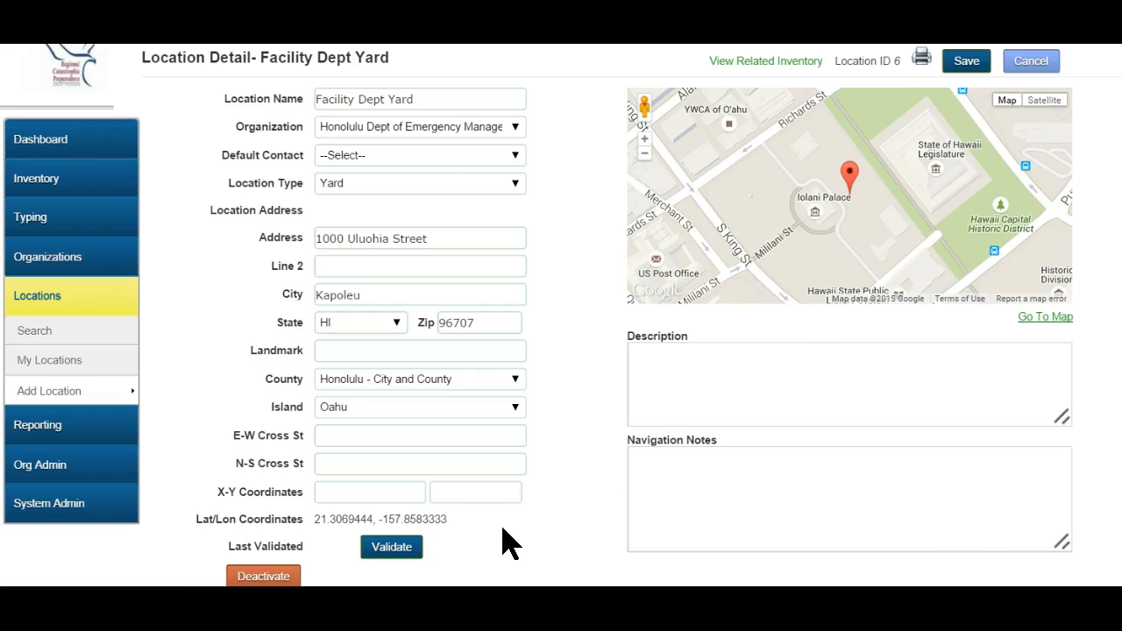
Choose the administrator's Rsrc Authorizor role as Default Contact and save the location.
left_click(514, 158)
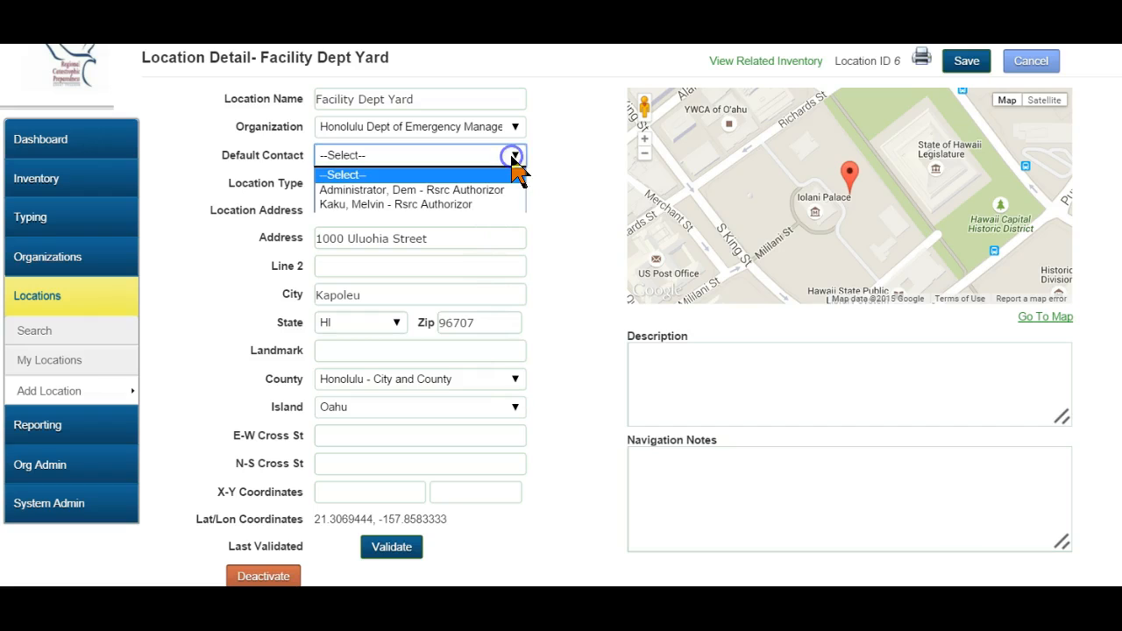
left_click(514, 190)
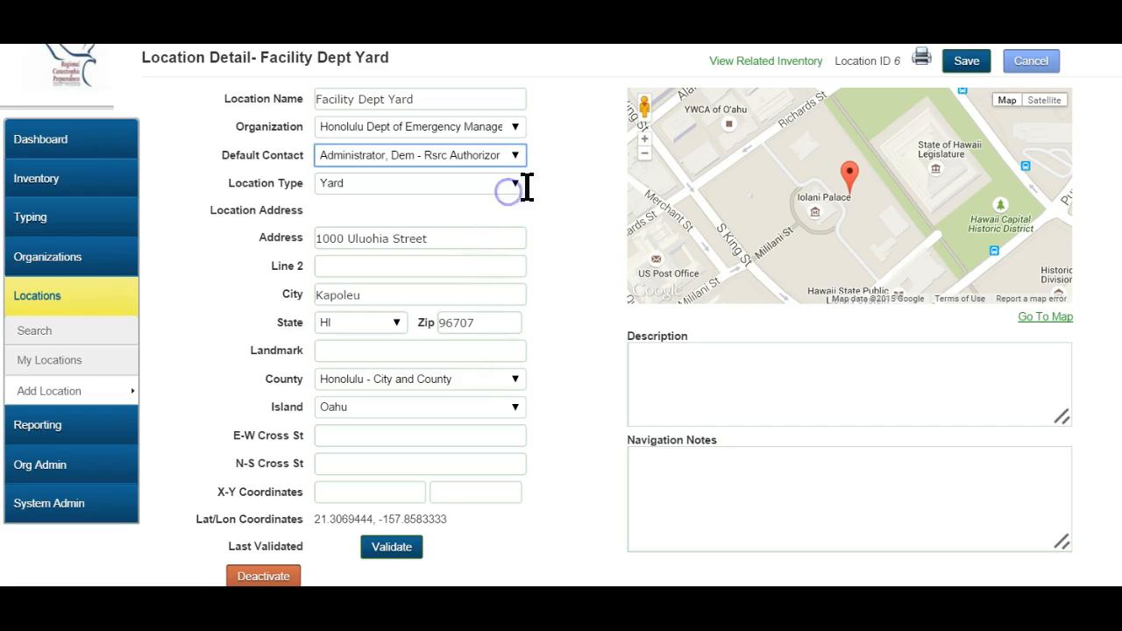
left_click(689, 491)
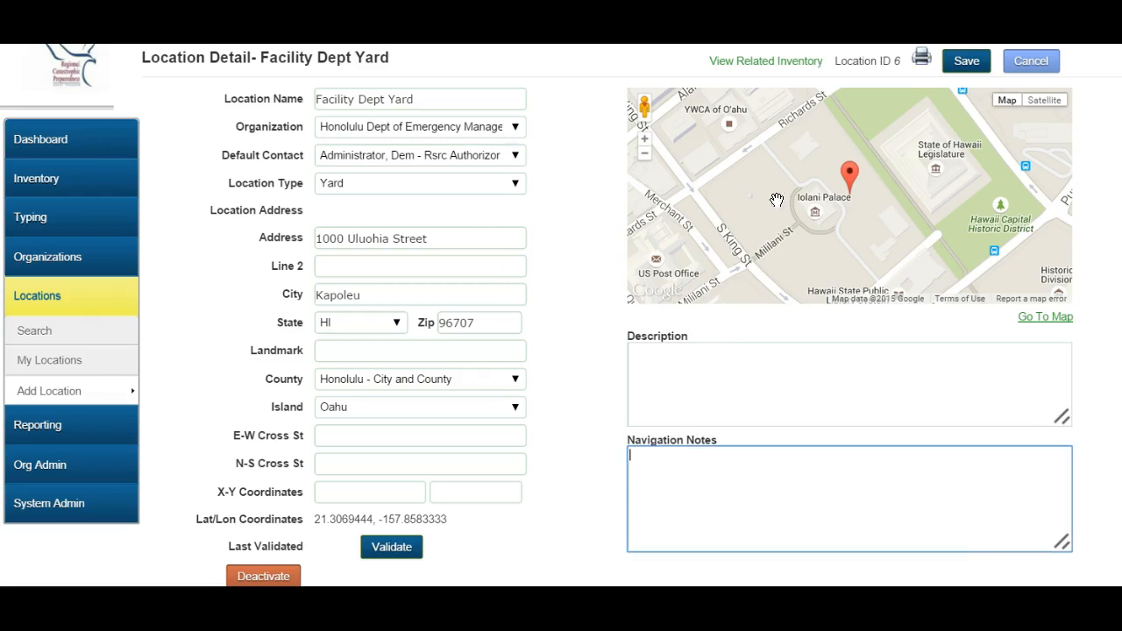
left_click(981, 63)
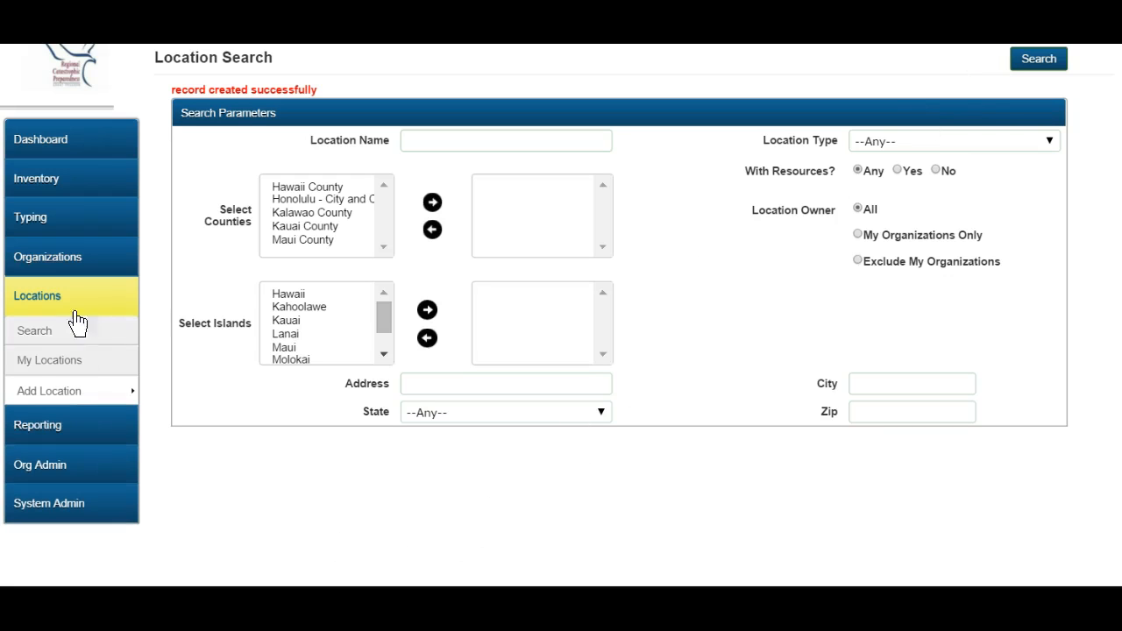
Open Honolulu Dept of Emergency Management under My Organizations > County and start a new contact.
left_click(76, 257)
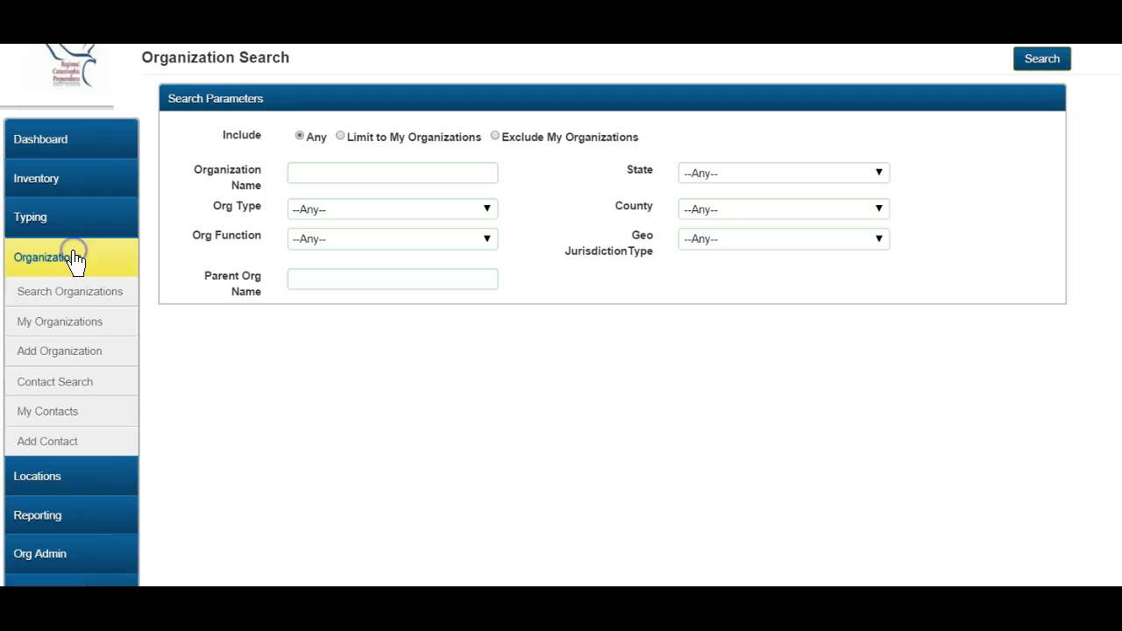
left_click(73, 335)
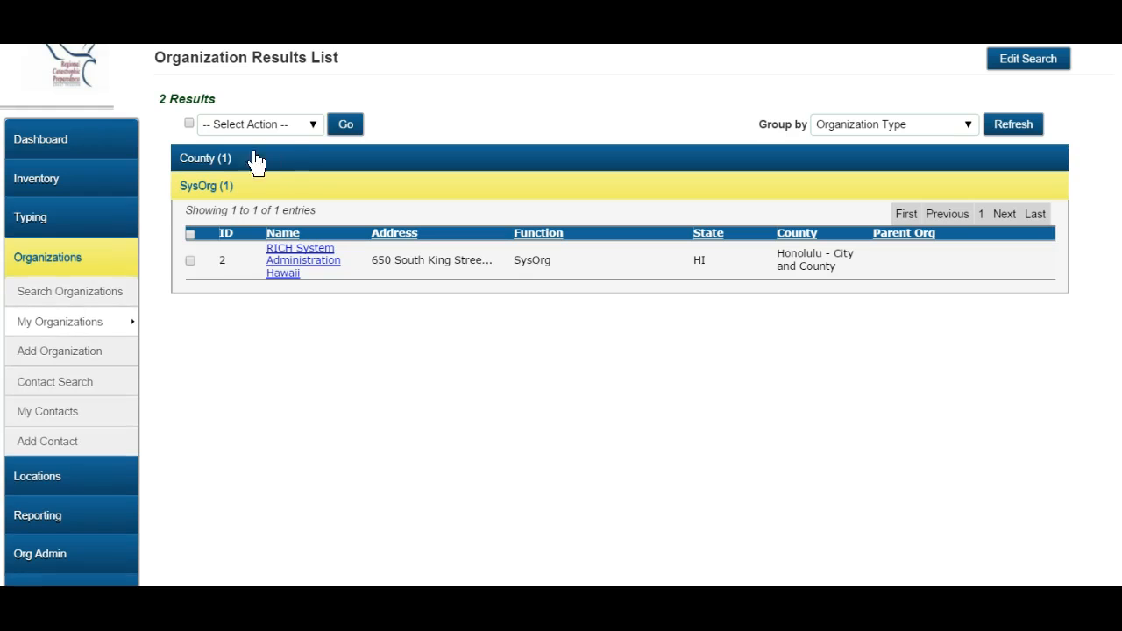
left_click(298, 165)
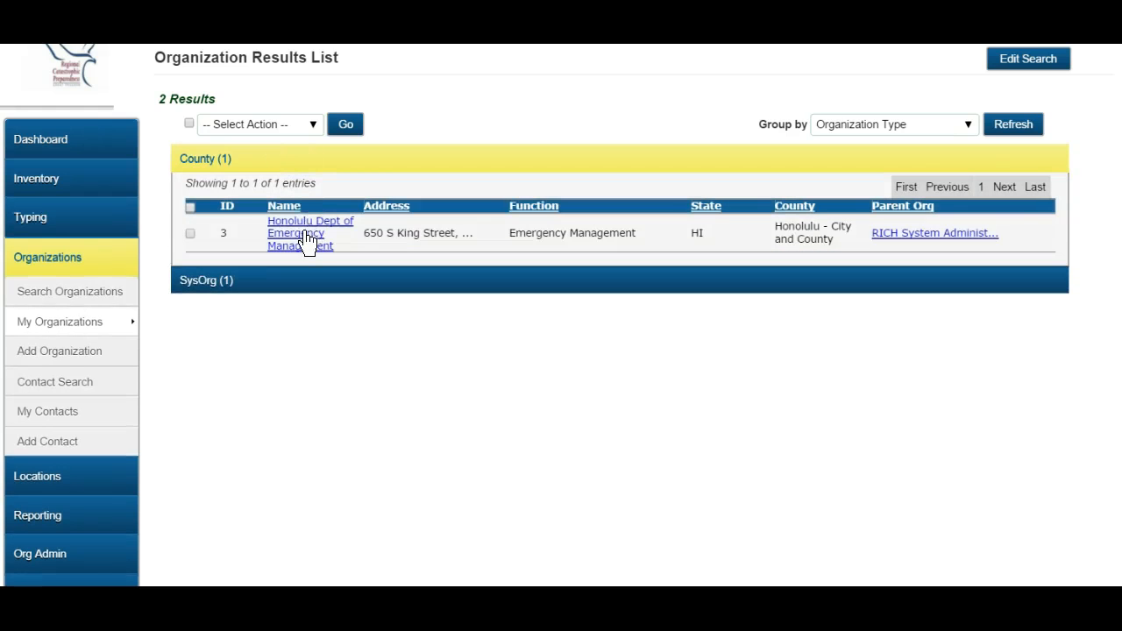
left_click(306, 243)
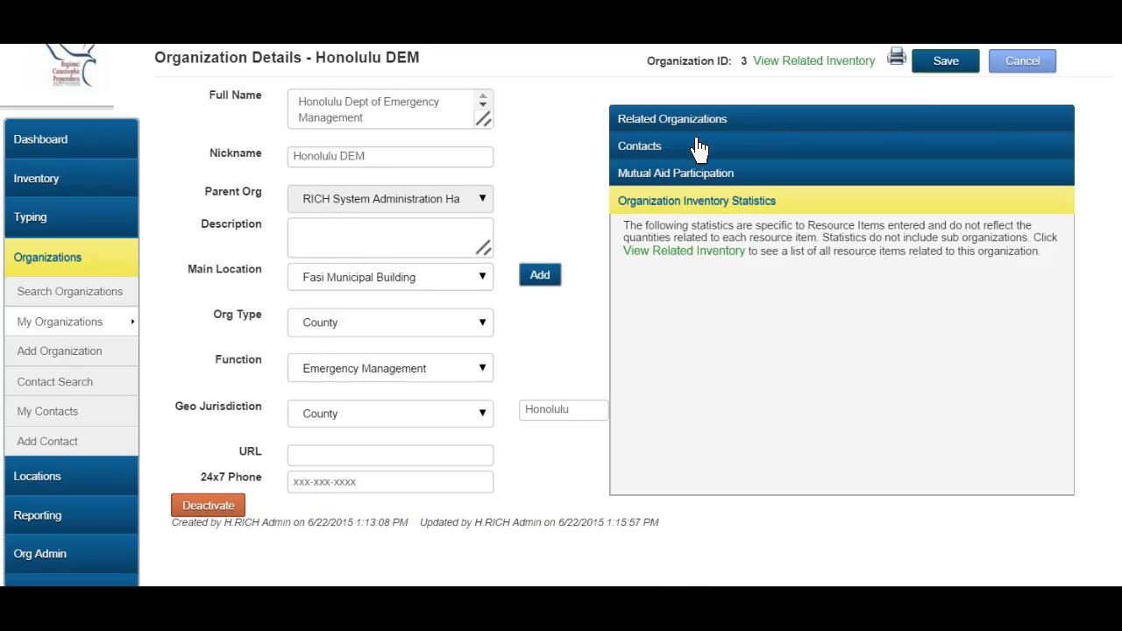
left_click(699, 144)
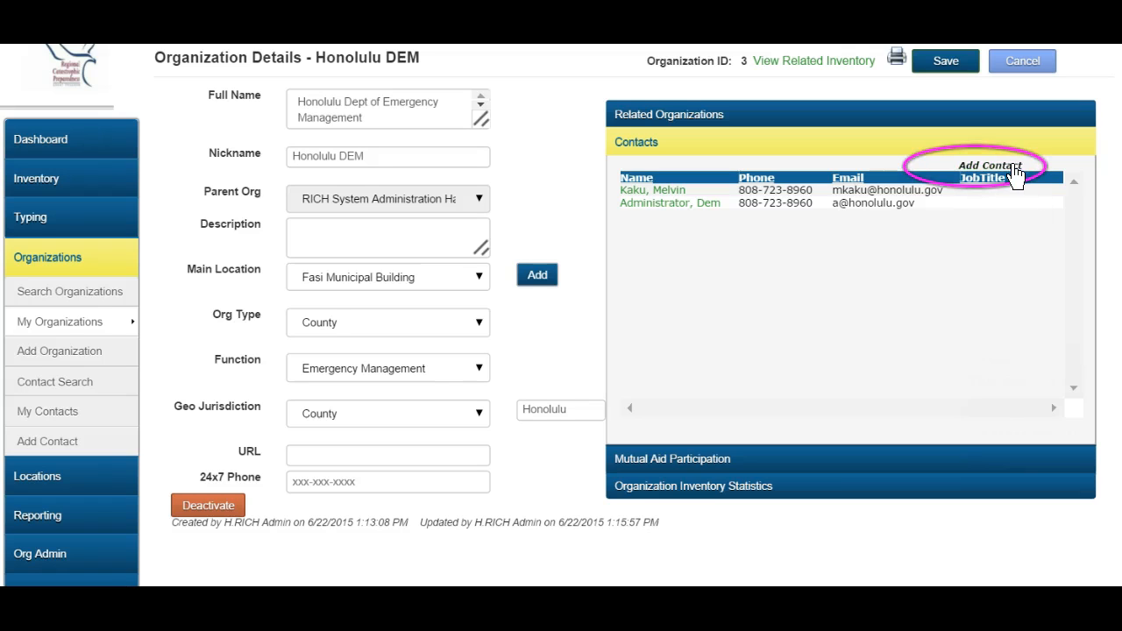
left_click(1012, 167)
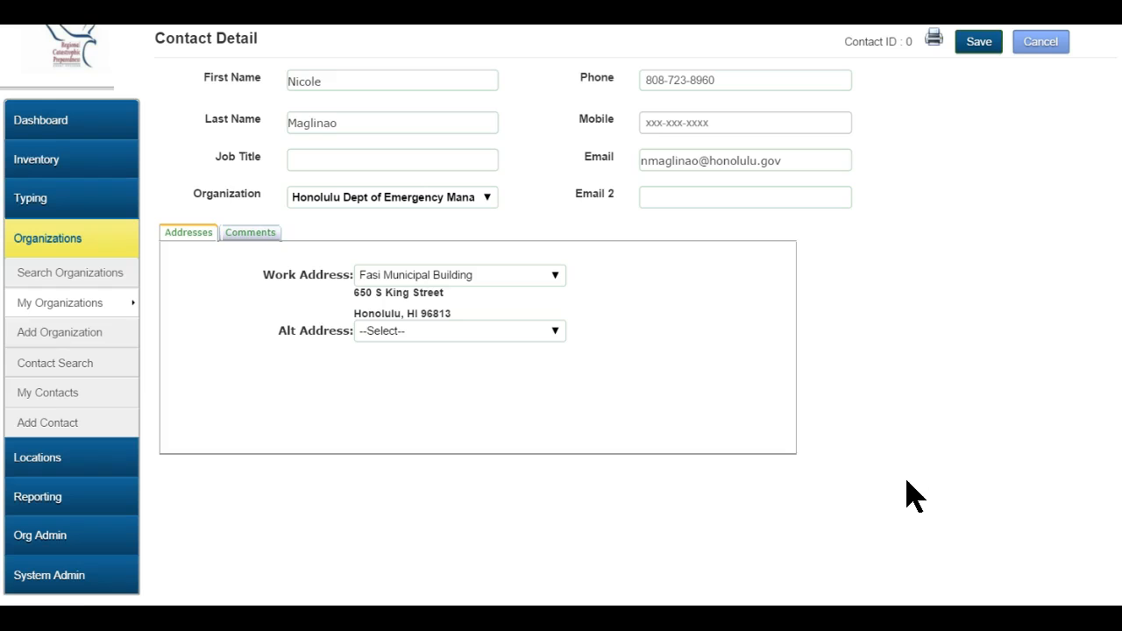
Save the contact and give it a primary Rsrc Authorizor resource role effective 06/22/2015.
left_click(975, 45)
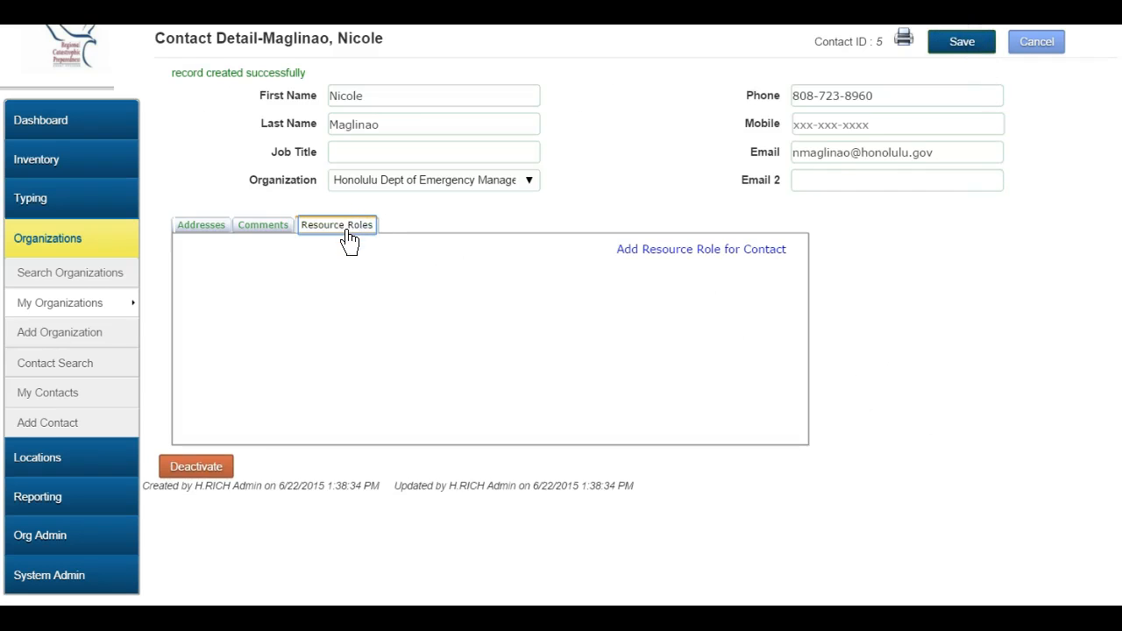
left_click(683, 253)
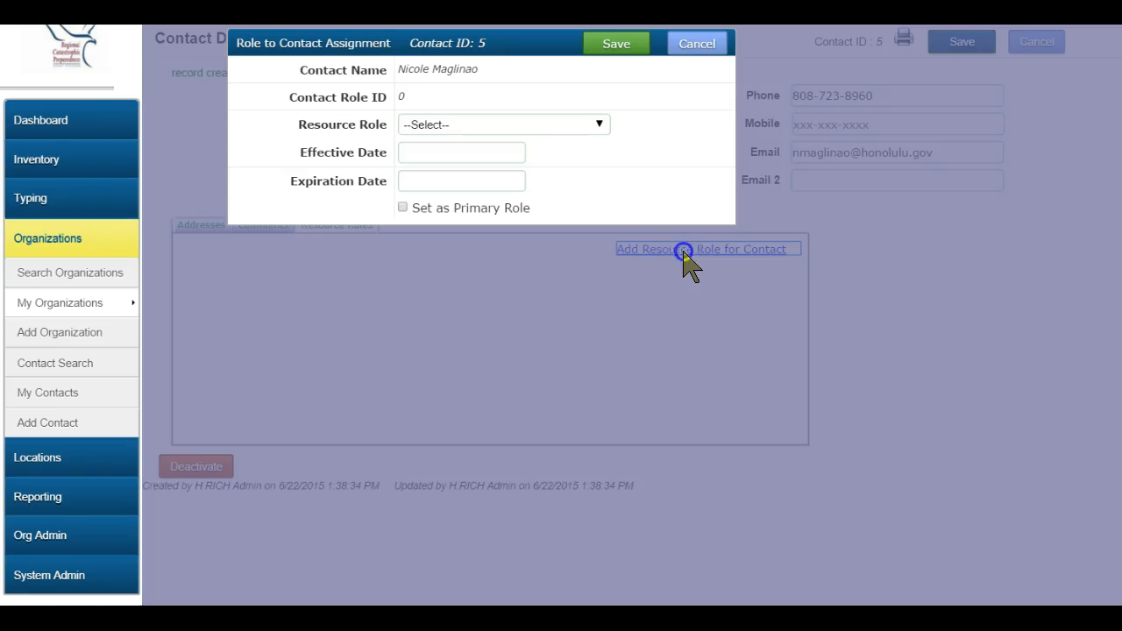
left_click(592, 130)
left_click(454, 159)
left_click(454, 157)
type("06/22/2015")
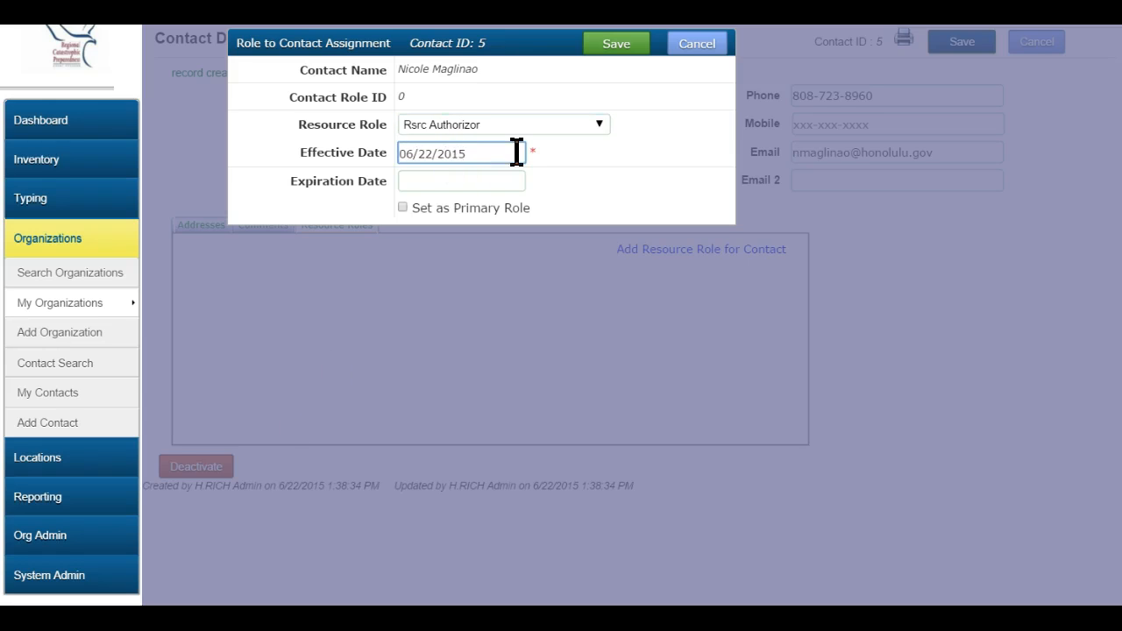
left_click(402, 207)
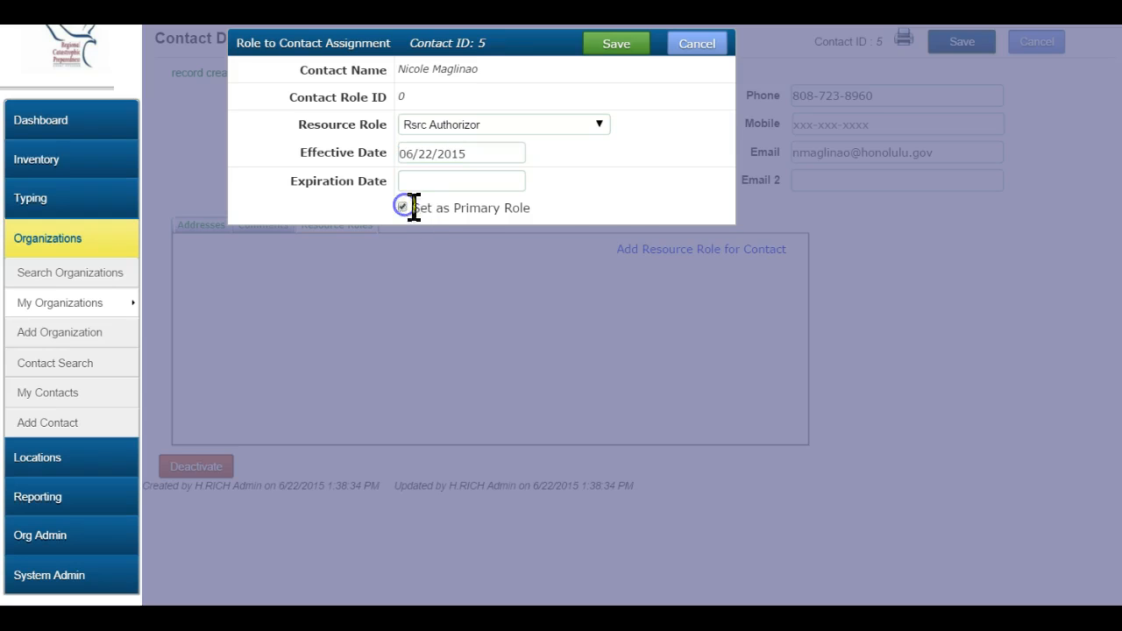
left_click(616, 44)
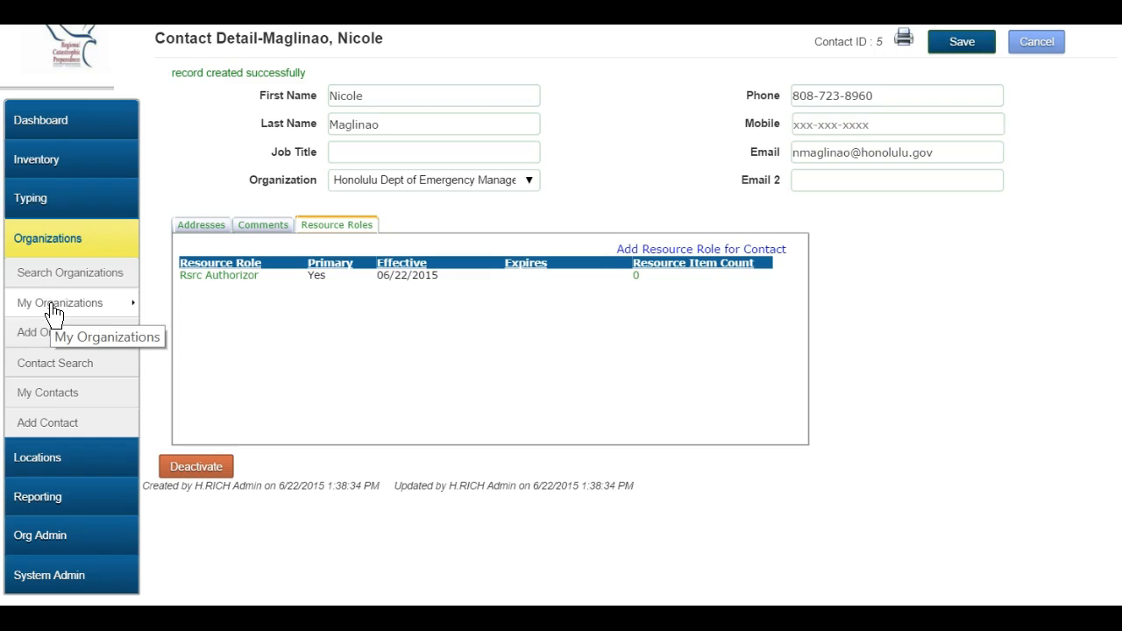
left_click(55, 309)
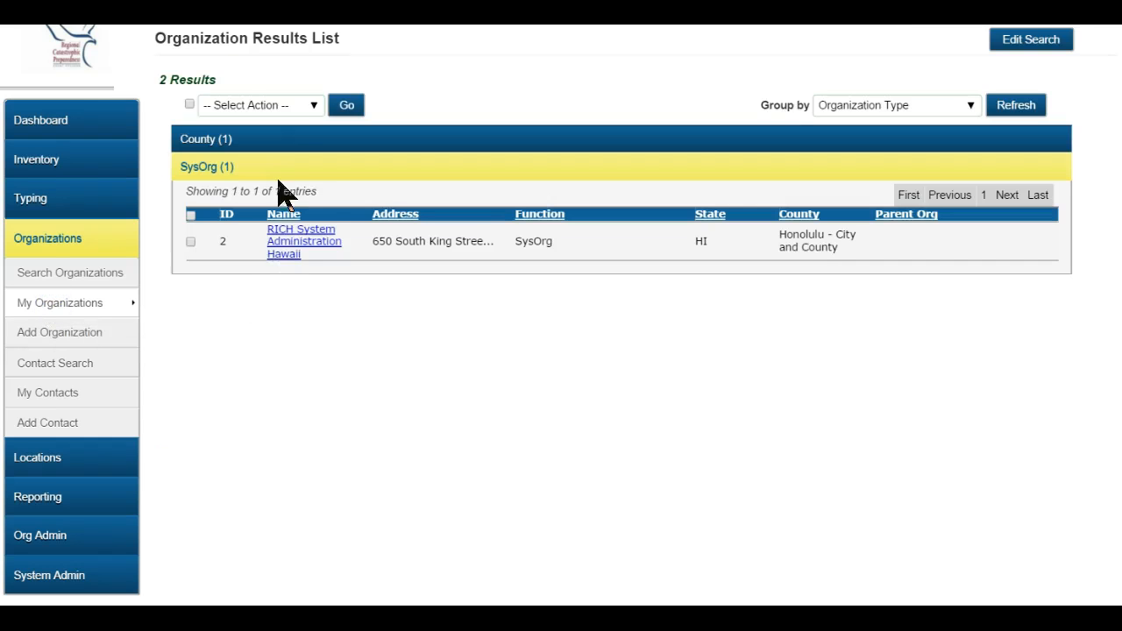
Reopen Honolulu Dept of Emergency Management from the County group and show its Contacts.
left_click(281, 138)
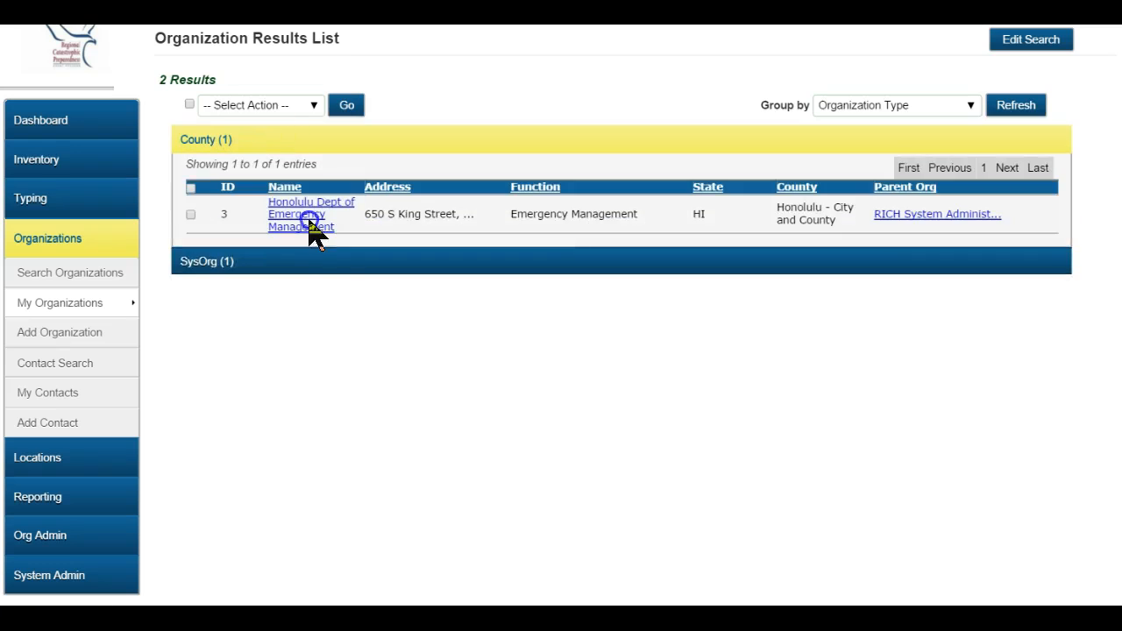
left_click(309, 228)
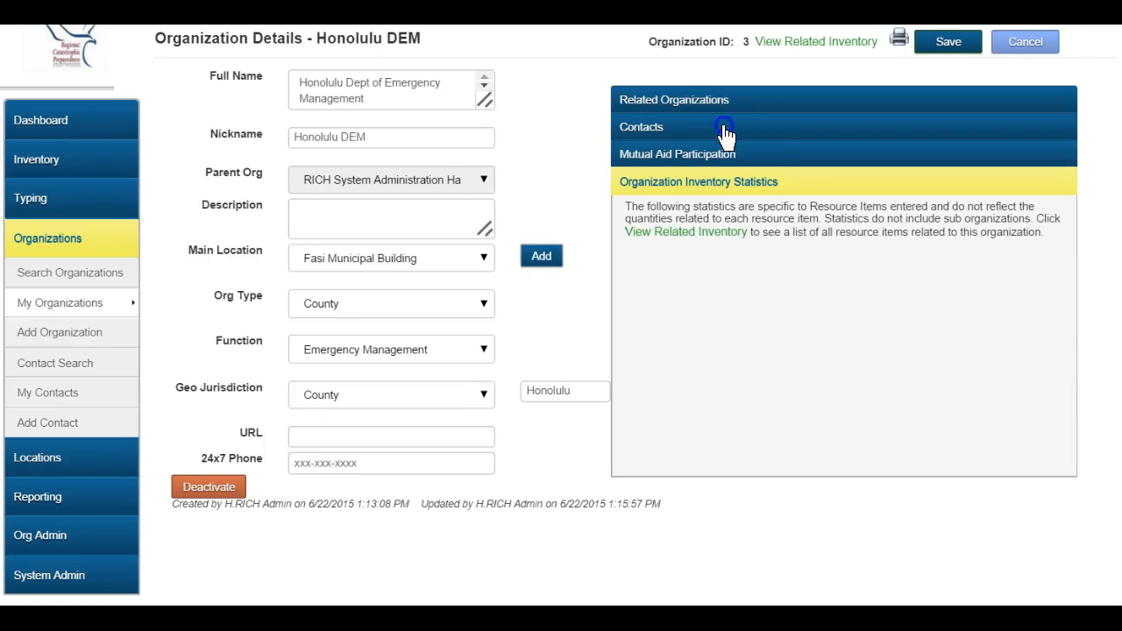
left_click(726, 130)
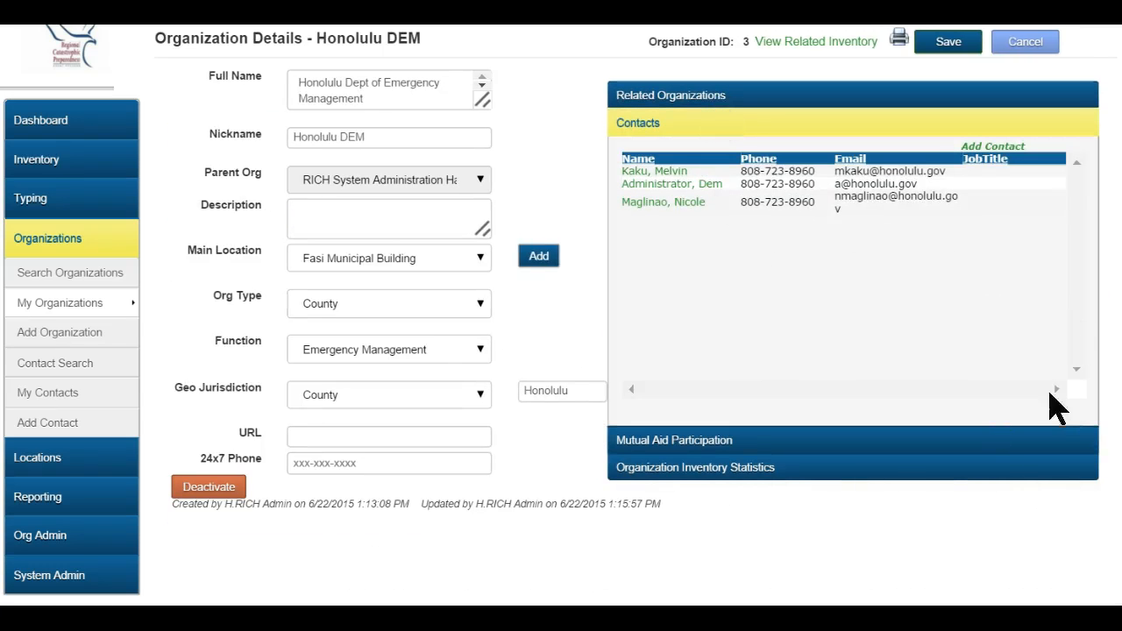